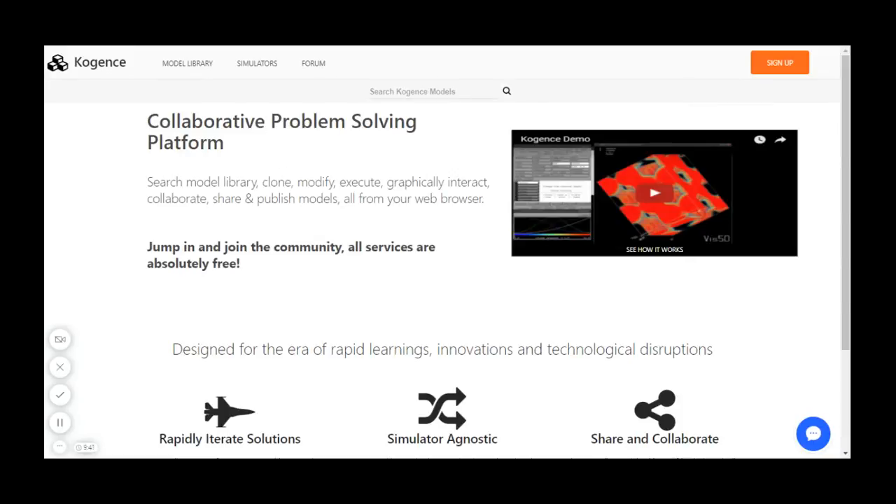
# - Open the simulators category and examine the Comsol page's usage instructions and its list of Comsol project pages
pyautogui.click(257, 76)
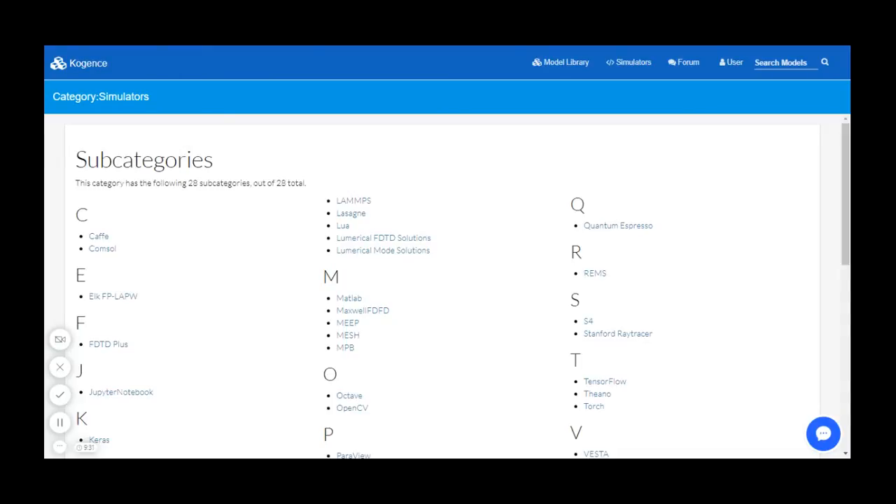
pyautogui.scroll(-1, 658, 210)
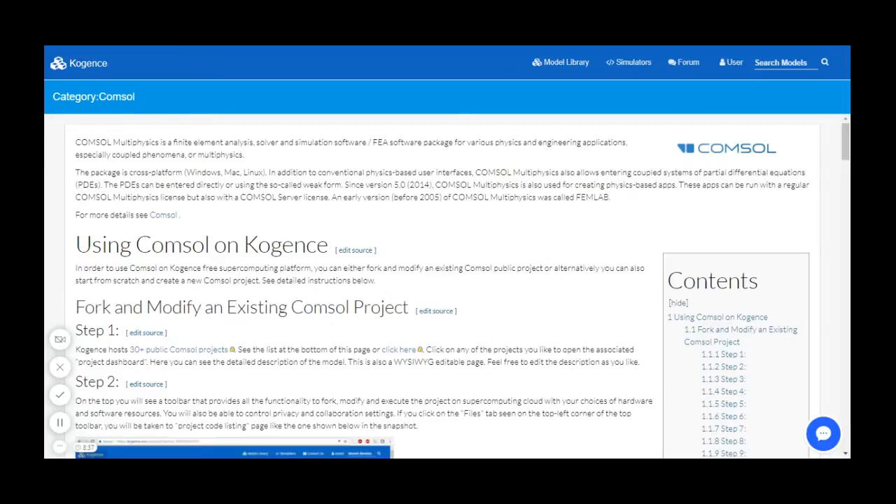
pyautogui.scroll(-15, 310, 268)
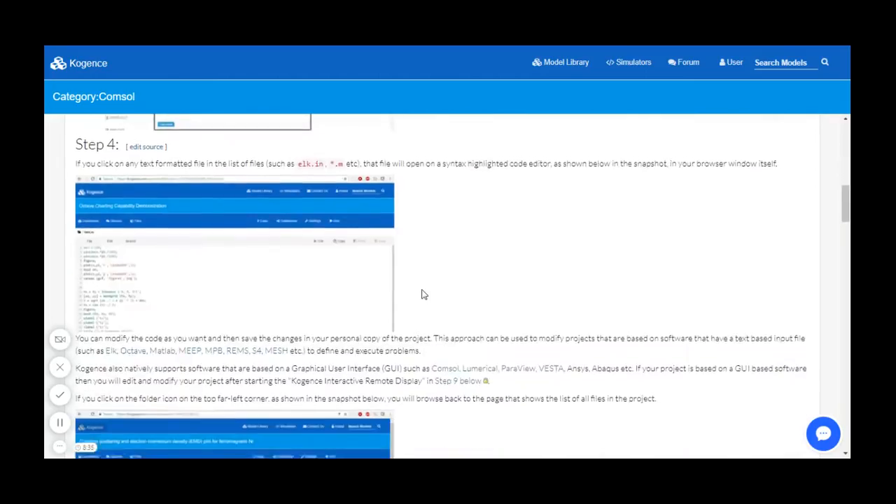
pyautogui.scroll(-20, 424, 287)
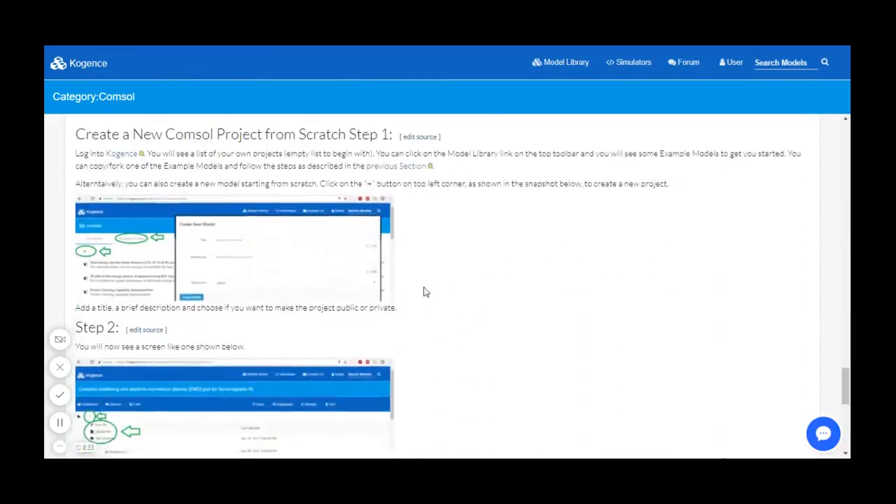
pyautogui.scroll(-1, 424, 287)
pyautogui.scroll(2, 448, 280)
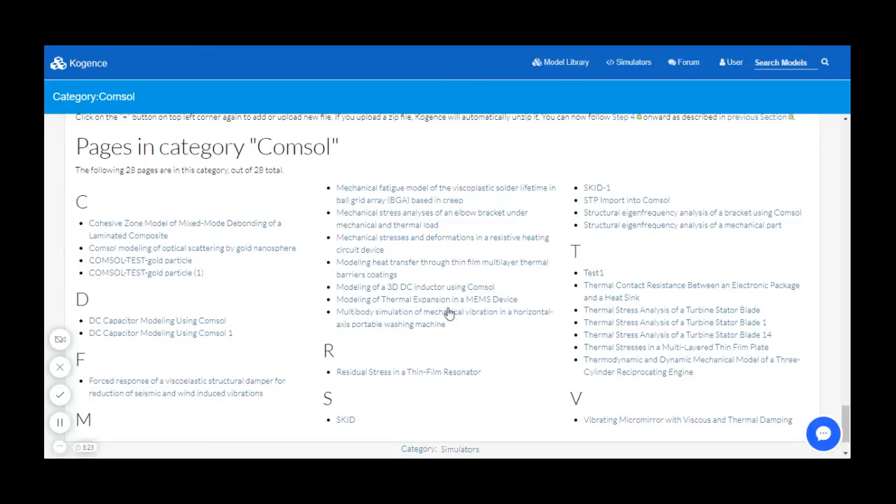
# - Open the library of all public models and look through the model list
pyautogui.click(565, 66)
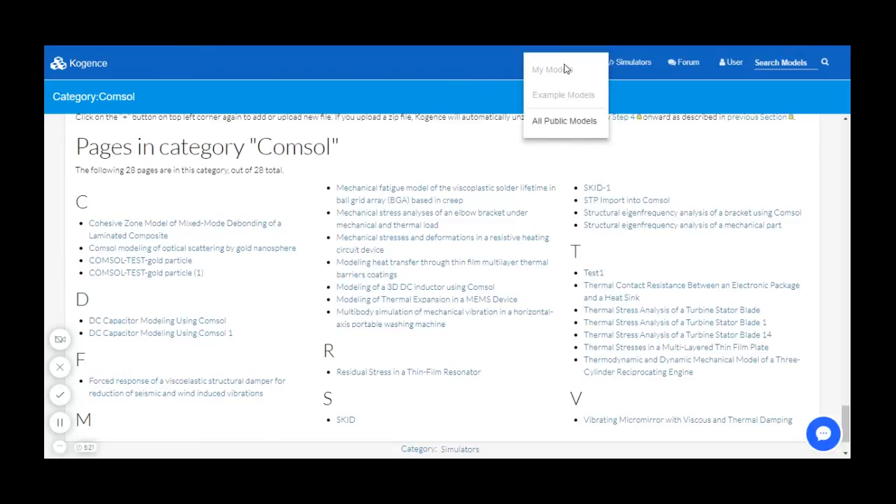
pyautogui.click(557, 122)
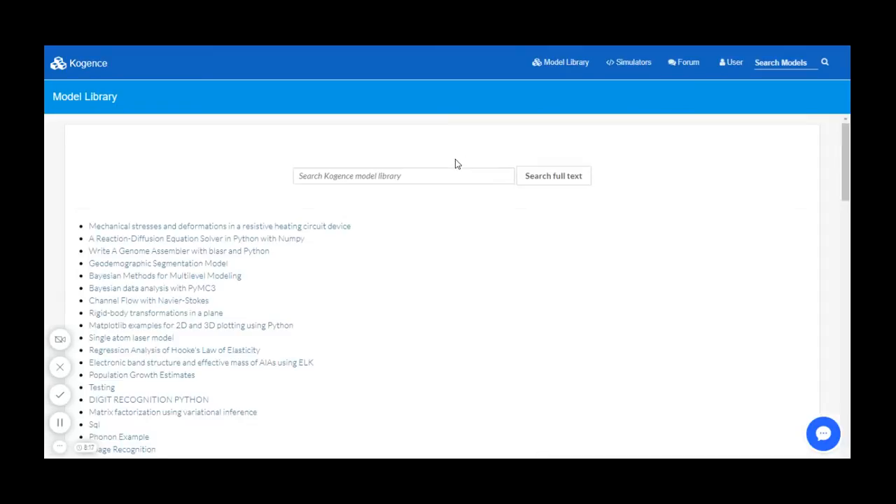
pyautogui.scroll(-10, 505, 242)
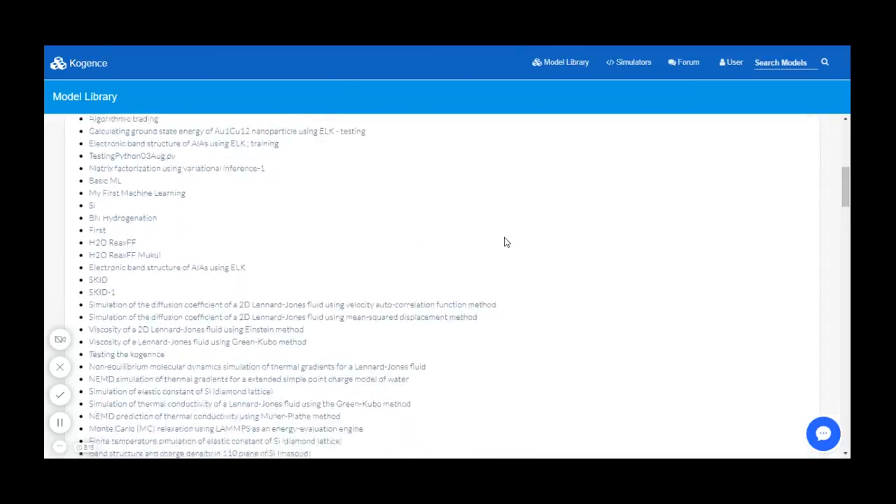
pyautogui.scroll(10, 506, 241)
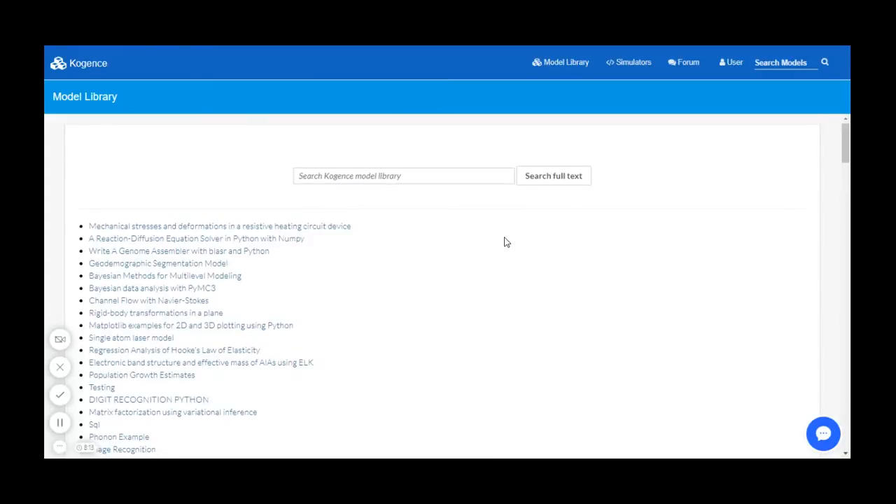
# - Search the model library for "mechanical stress" and open the model "Mechanical stresses and deformations in a resistive heating circuit device"
pyautogui.click(403, 177)
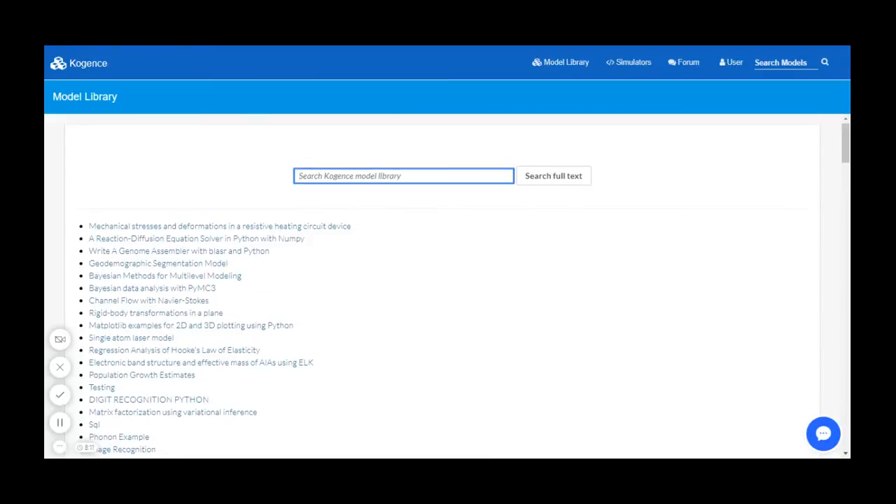
pyautogui.write('mec')
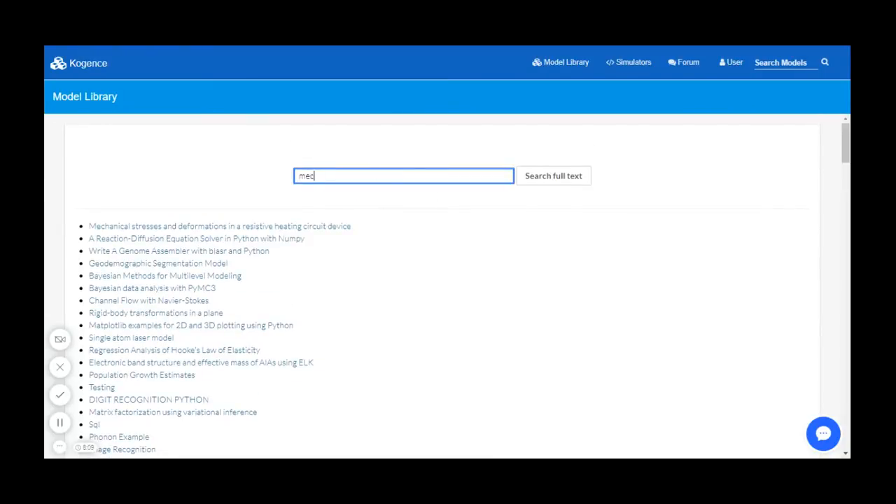
pyautogui.write('hanical stress')
pyautogui.press('Return')
pyautogui.scroll(-2, 499, 230)
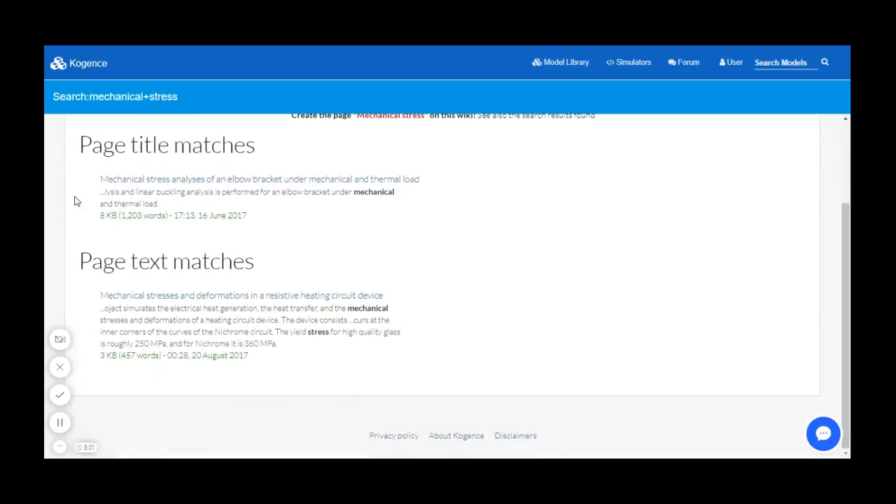
pyautogui.click(326, 300)
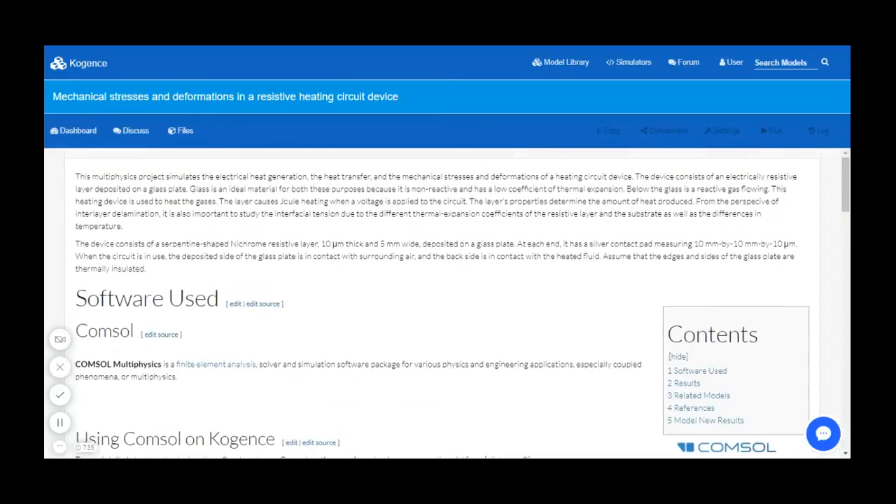
# - Review the model's dashboard page, including the software used, results, figures, related models, references and new results
pyautogui.scroll(-3, 379, 240)
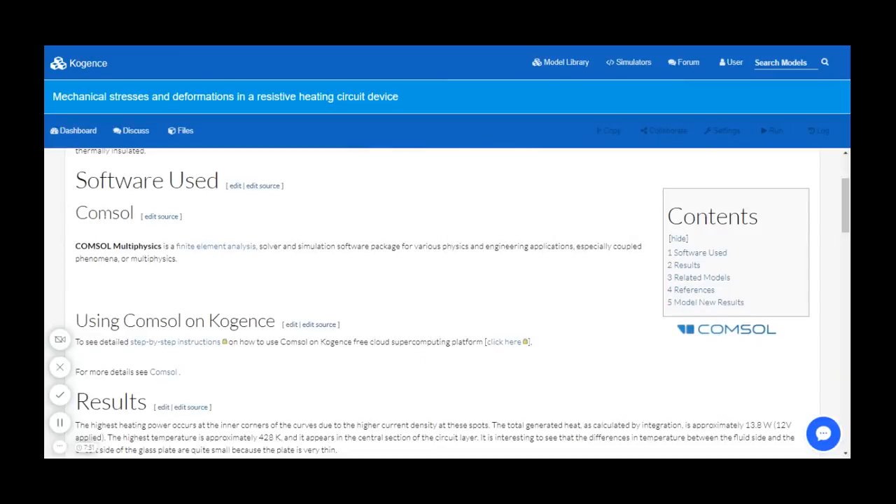
pyautogui.scroll(-3, 430, 216)
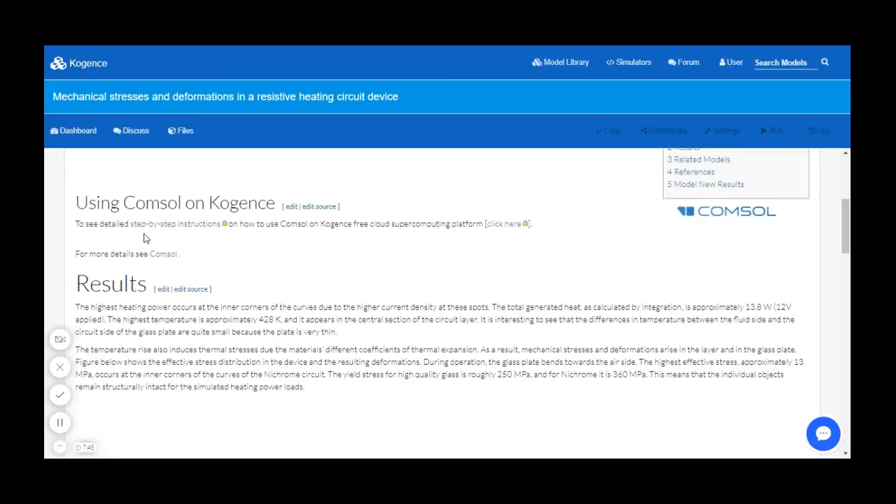
pyautogui.scroll(-1, 360, 248)
pyautogui.scroll(-5, 360, 247)
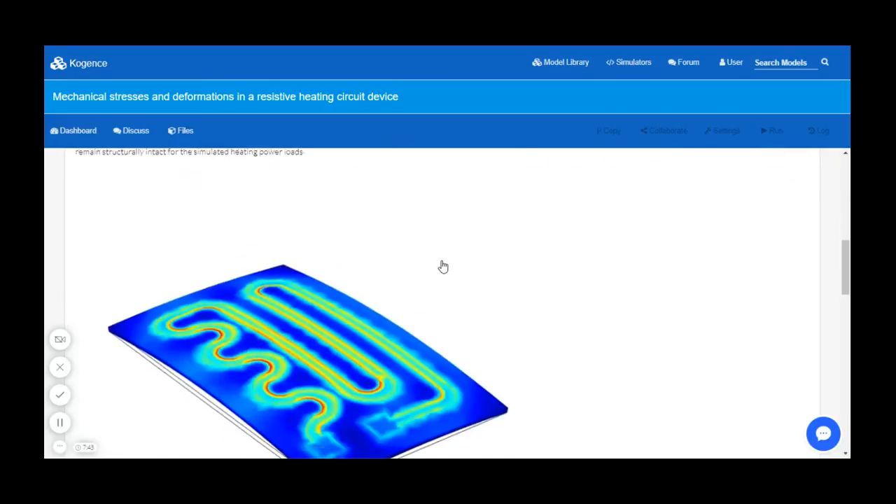
pyautogui.scroll(-10, 404, 322)
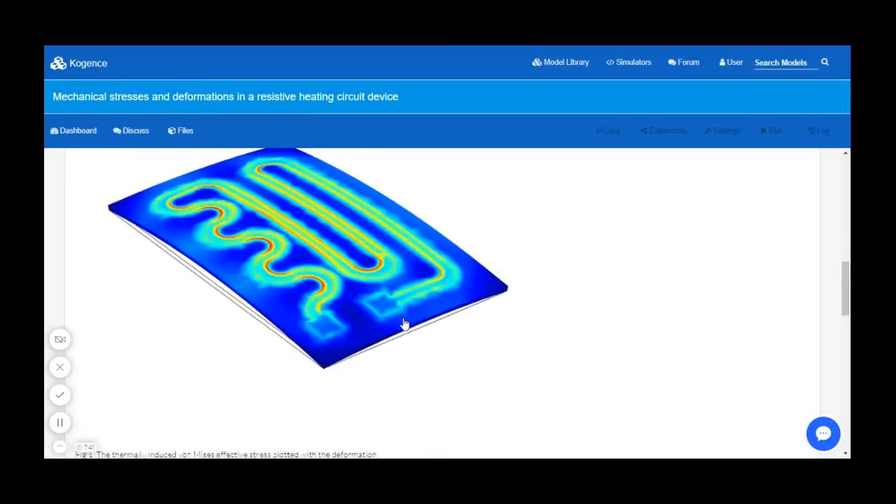
pyautogui.scroll(5, 363, 278)
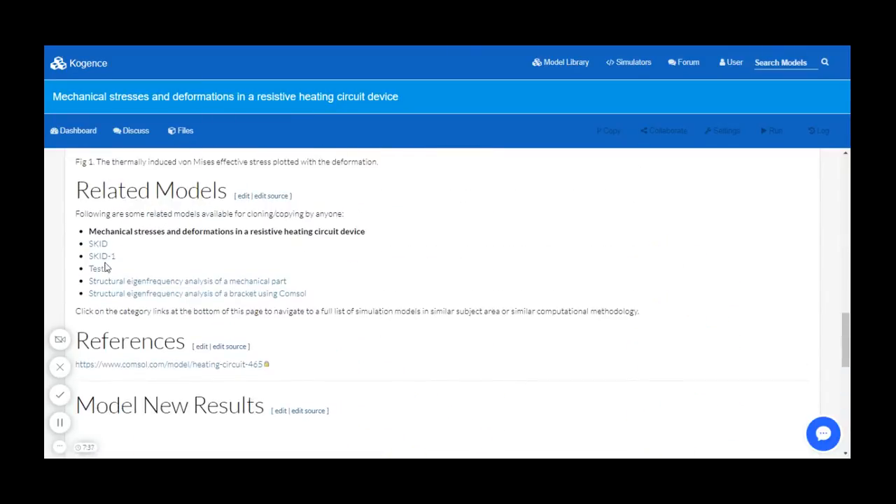
pyautogui.scroll(-1, 396, 284)
pyautogui.scroll(-10, 400, 282)
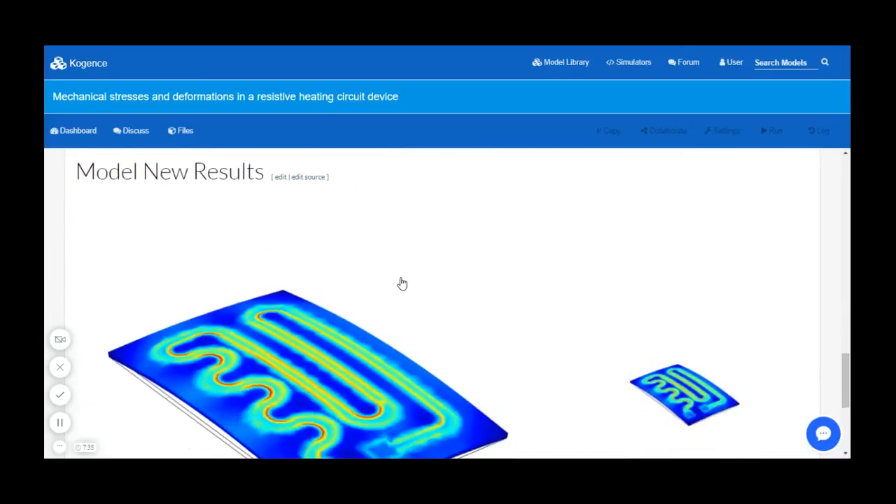
pyautogui.scroll(5, 554, 235)
pyautogui.scroll(-4, 556, 235)
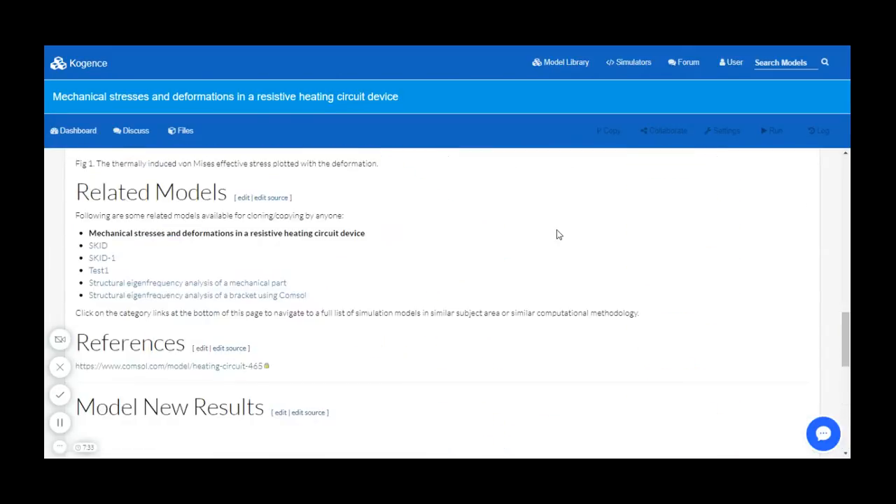
pyautogui.scroll(10, 556, 236)
pyautogui.scroll(4, 558, 235)
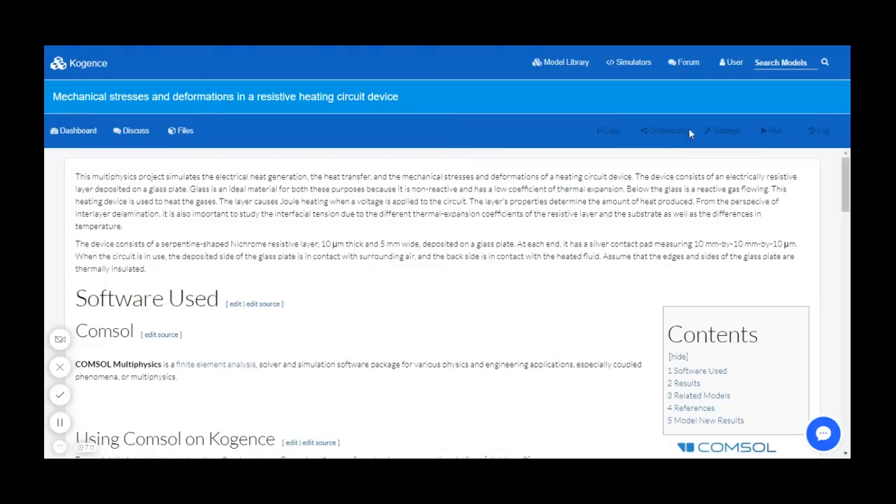
# - Sign in to the user account from the model's page
pyautogui.click(734, 63)
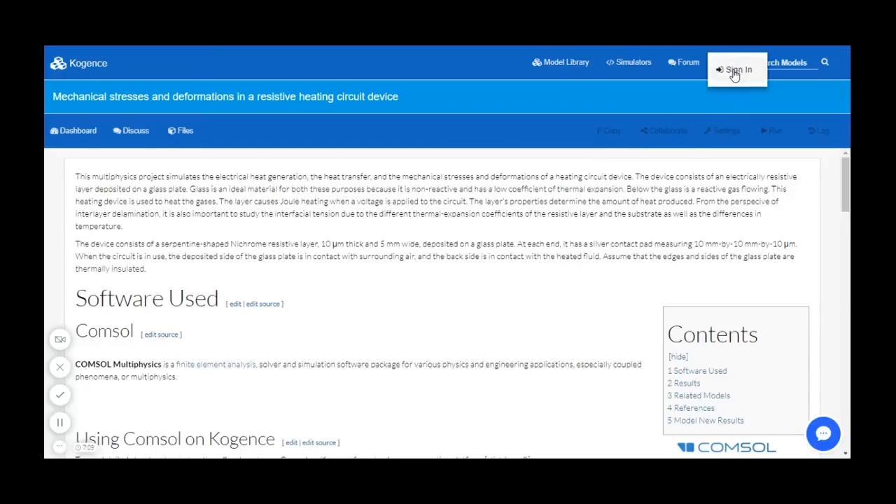
pyautogui.click(735, 68)
pyautogui.click(425, 149)
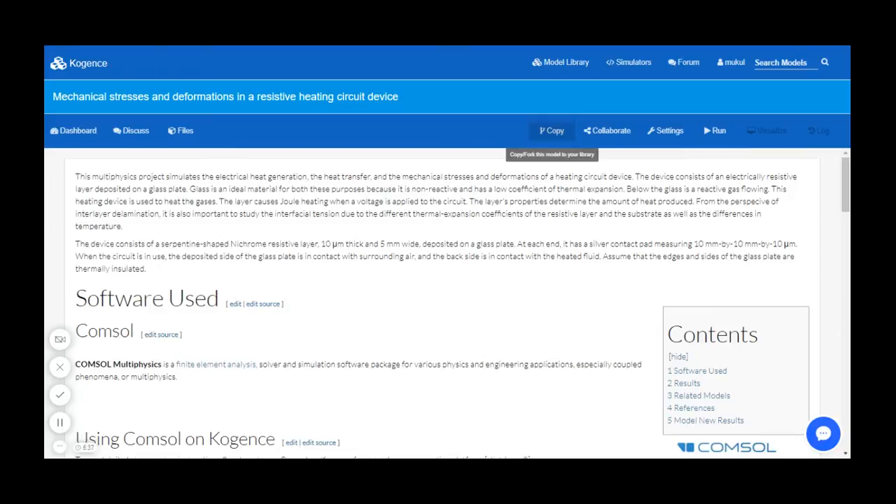
# - Try private permission with an additional user entry in the model's collaboration settings, and reset to the last saved settings
pyautogui.click(611, 136)
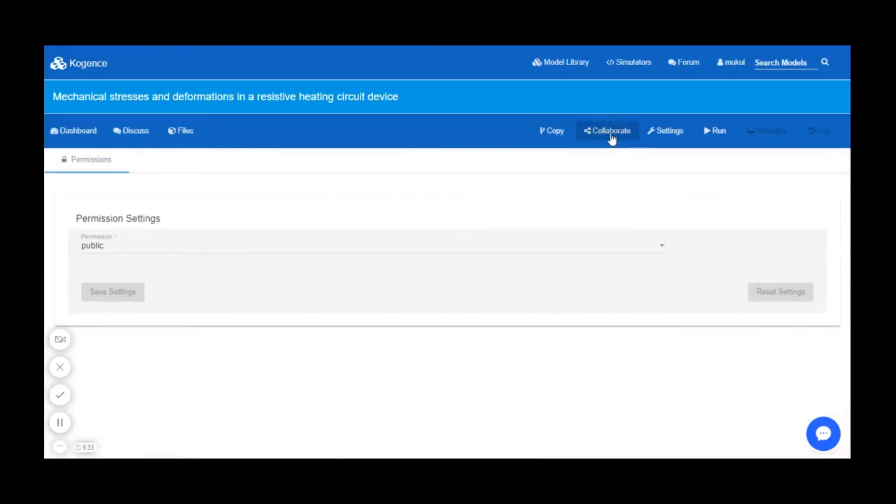
pyautogui.click(94, 254)
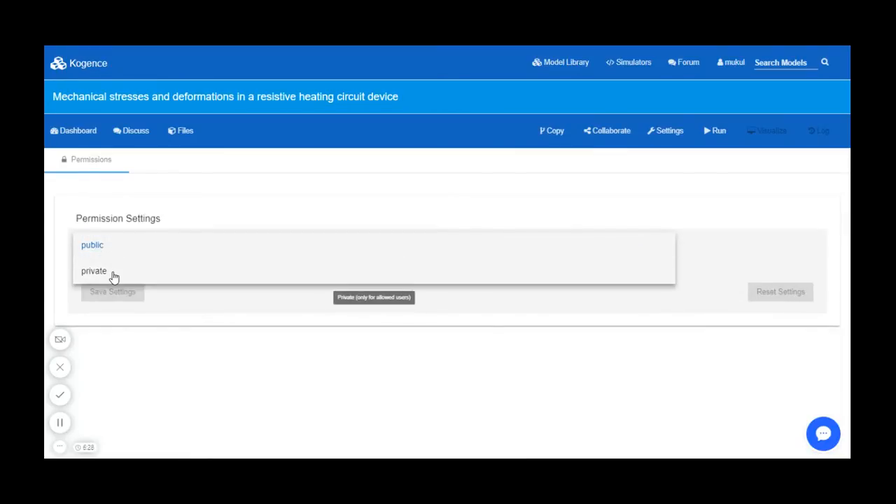
pyautogui.click(112, 272)
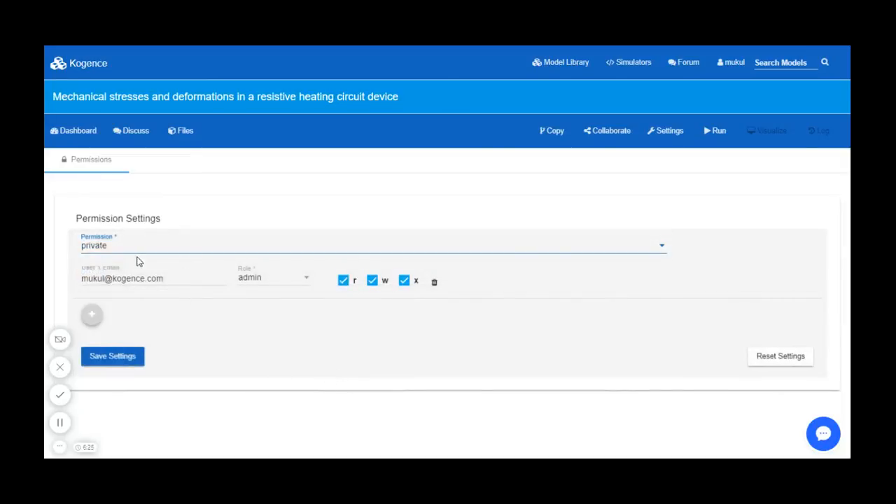
pyautogui.click(90, 316)
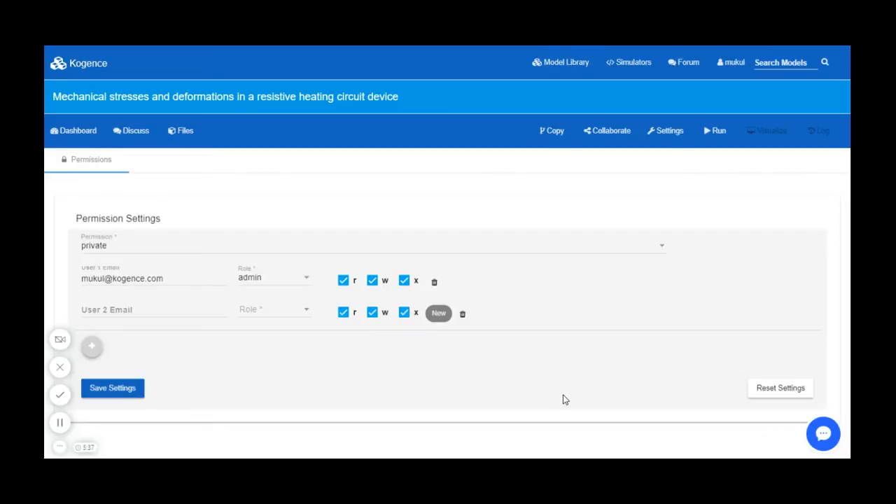
pyautogui.click(804, 390)
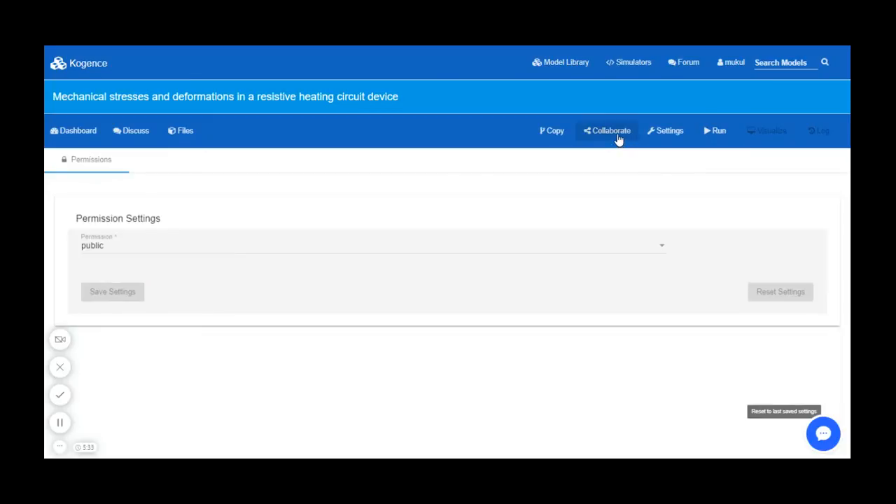
# - Browse the available machine types in the model's settings and select 16 CPUs, 30 GiB Memory (Intel Xeon, Haswell)
pyautogui.click(662, 135)
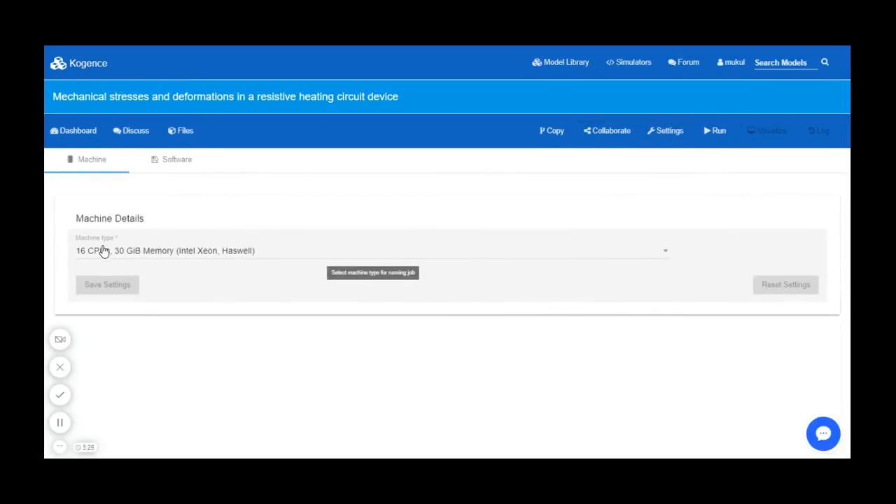
pyautogui.click(102, 251)
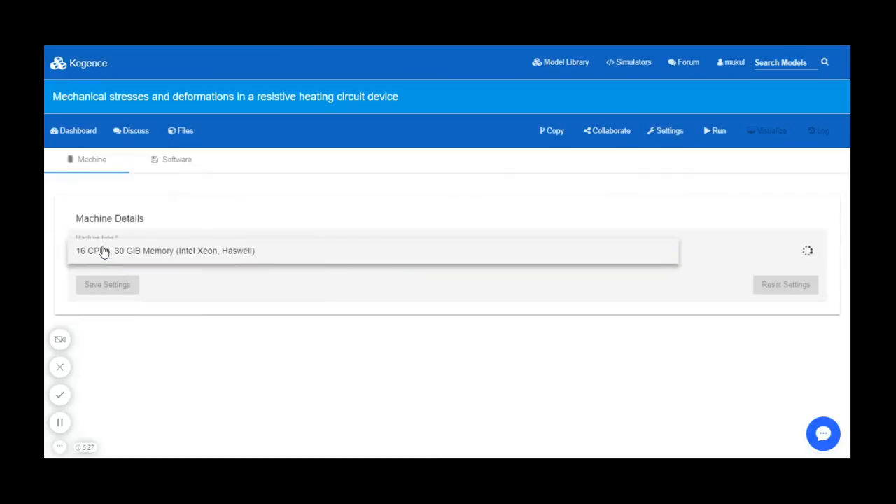
pyautogui.scroll(-1, 171, 299)
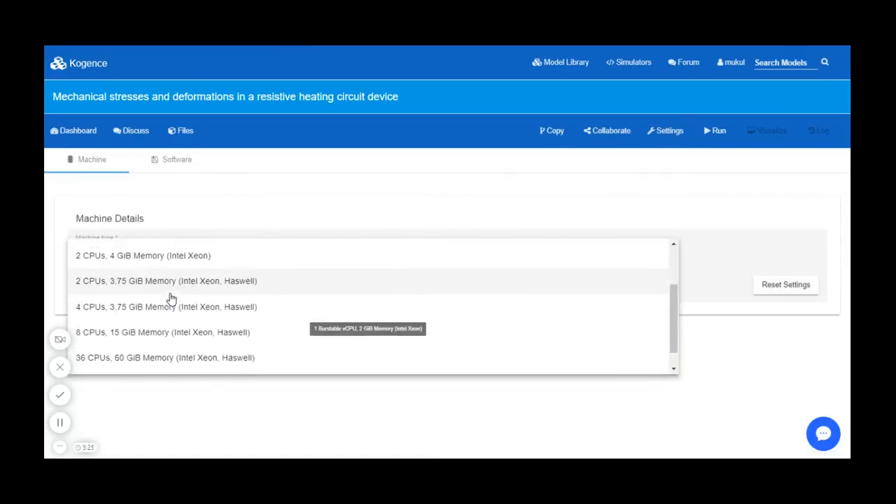
pyautogui.scroll(1, 172, 299)
pyautogui.scroll(-2, 180, 277)
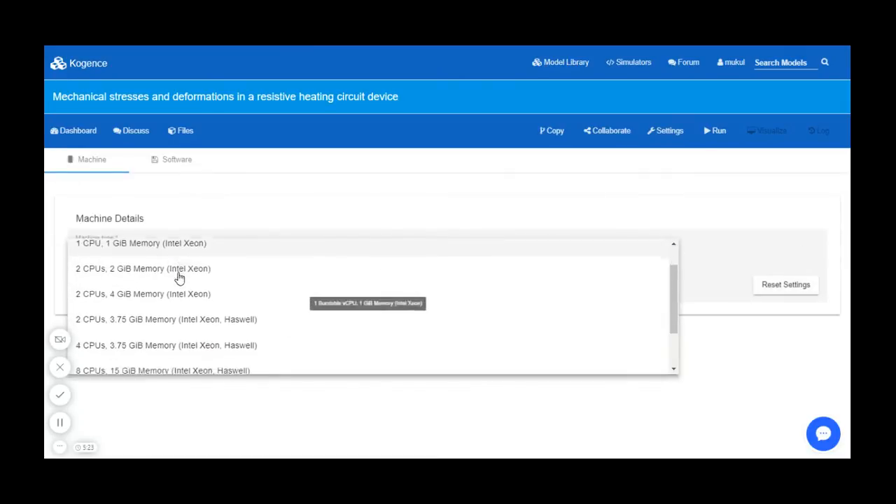
pyautogui.scroll(-2, 178, 279)
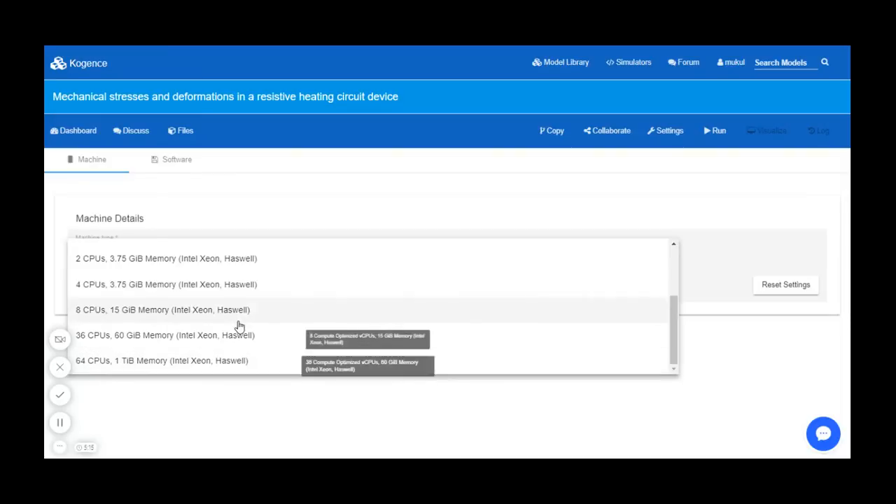
pyautogui.scroll(1, 236, 322)
pyautogui.scroll(1, 236, 326)
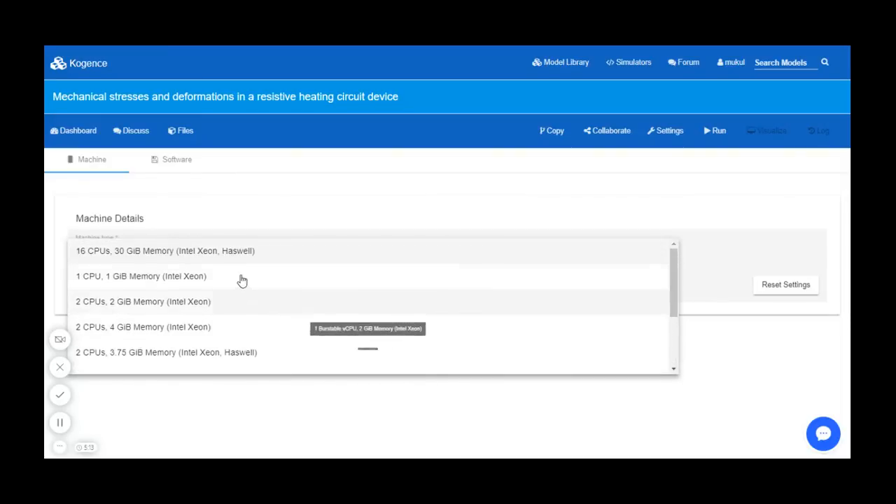
pyautogui.scroll(-2, 244, 255)
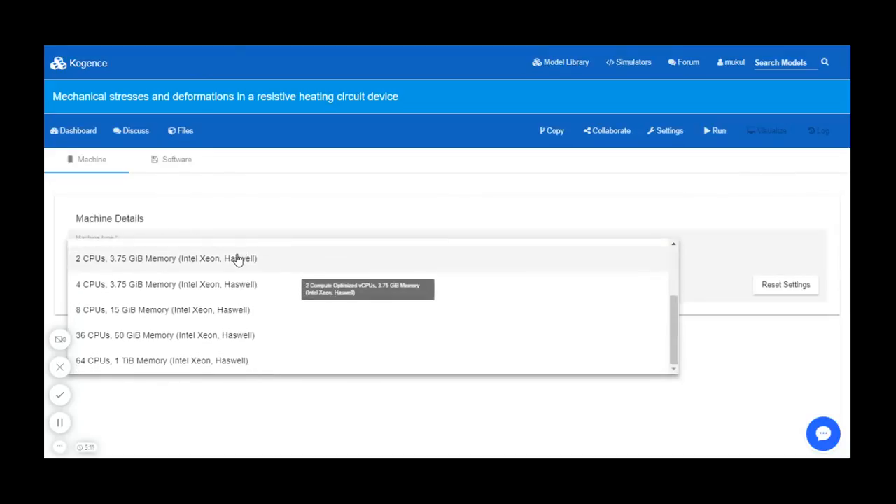
pyautogui.scroll(2, 242, 340)
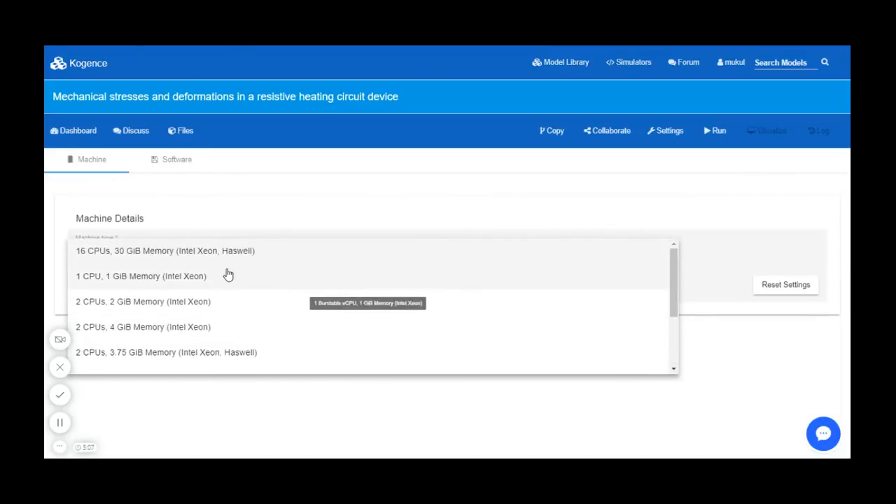
pyautogui.scroll(-2, 173, 361)
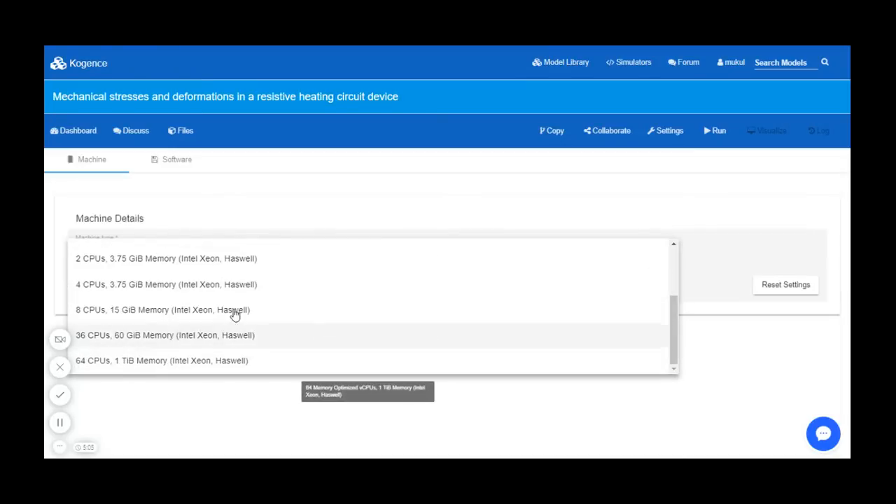
pyautogui.scroll(3, 287, 308)
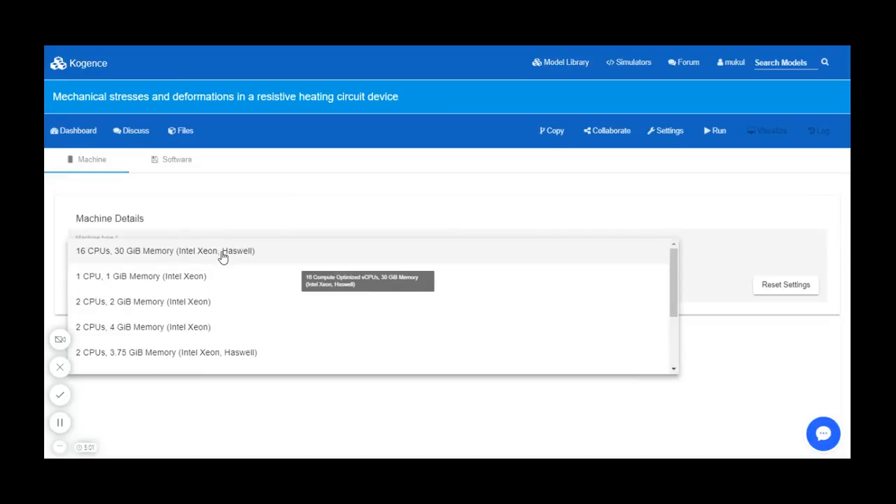
pyautogui.click(150, 256)
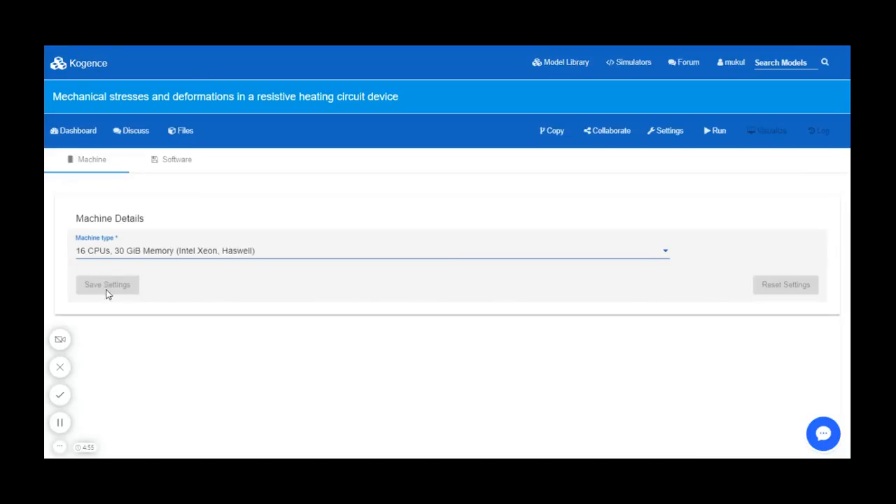
# - Select Comsol as the software for the "-open heating_circuit.mph" command and save the software commands
pyautogui.click(177, 164)
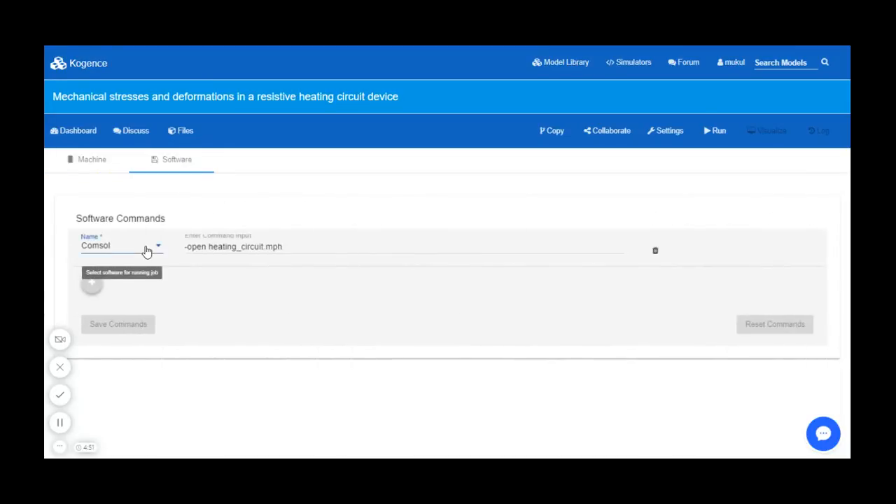
pyautogui.click(146, 251)
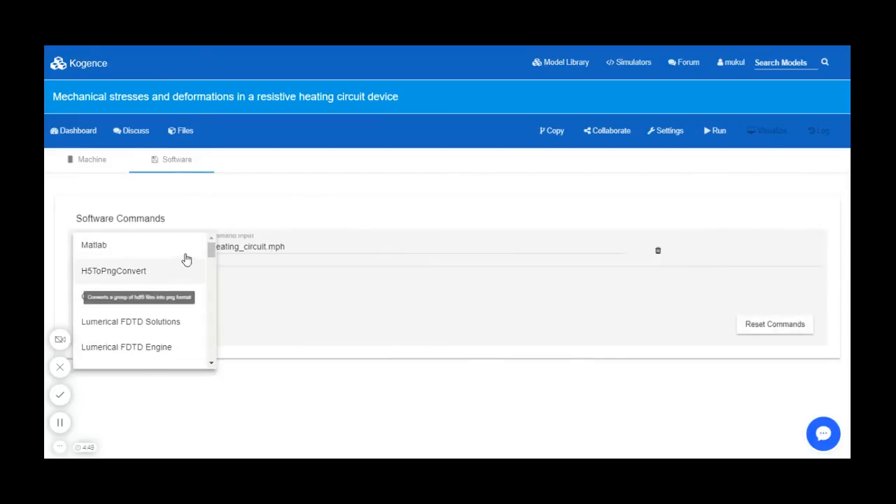
pyautogui.moveTo(212, 251)
pyautogui.mouseDown()
pyautogui.moveTo(212, 310)
pyautogui.moveTo(213, 253)
pyautogui.mouseUp()
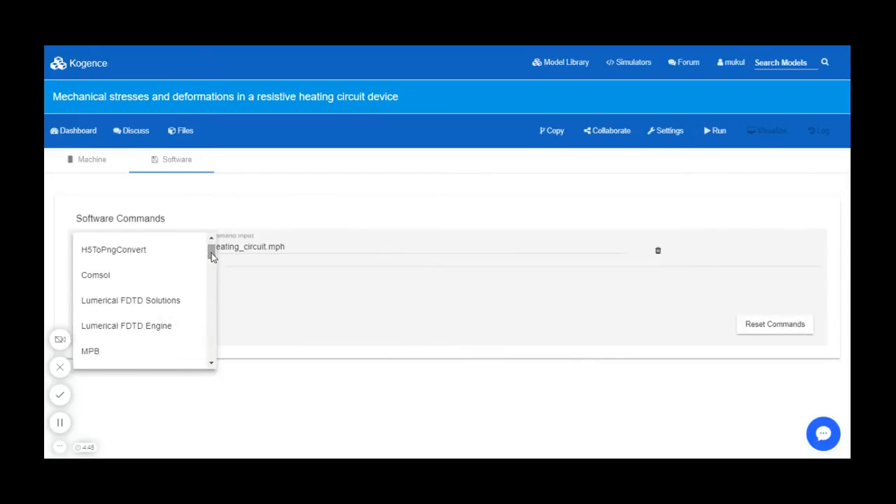
pyautogui.click(144, 277)
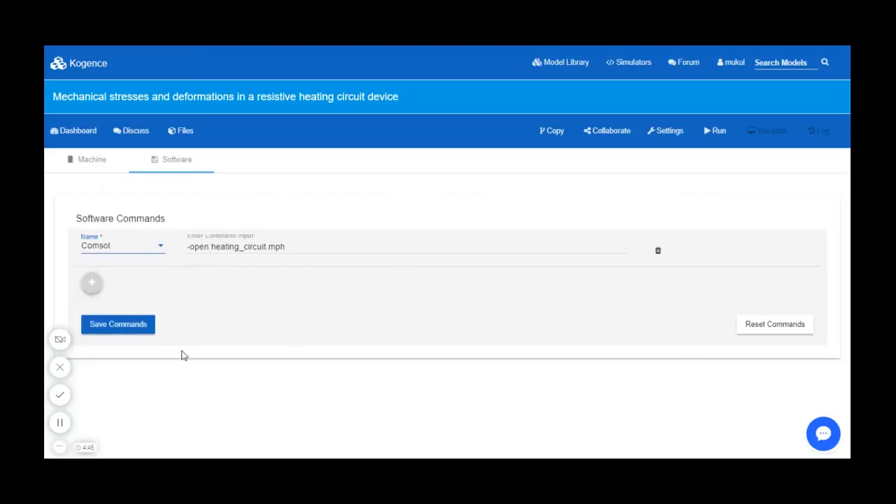
pyautogui.click(108, 328)
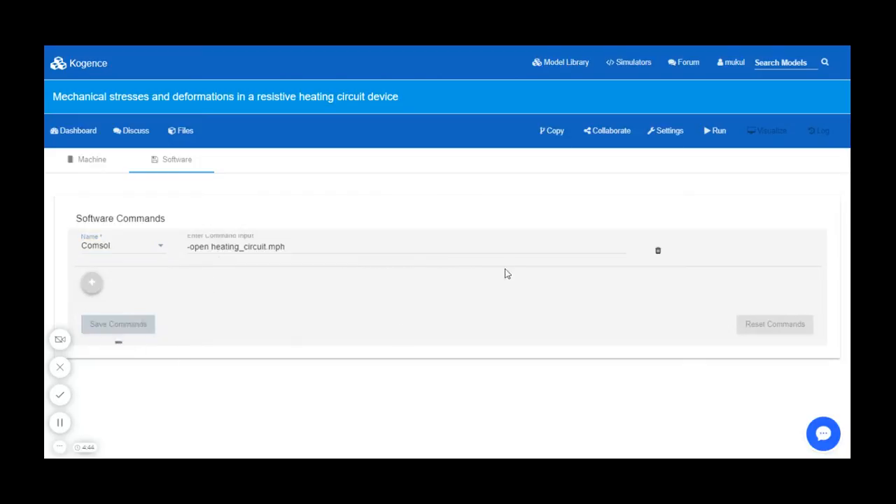
# - Run the simulation and inspect the von Mises stress plot from several angles in the remote visualizer
pyautogui.click(700, 138)
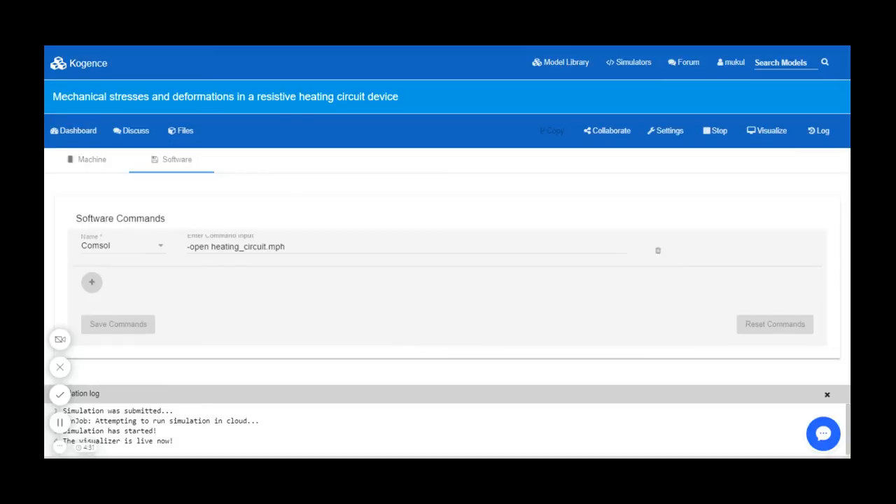
pyautogui.click(770, 135)
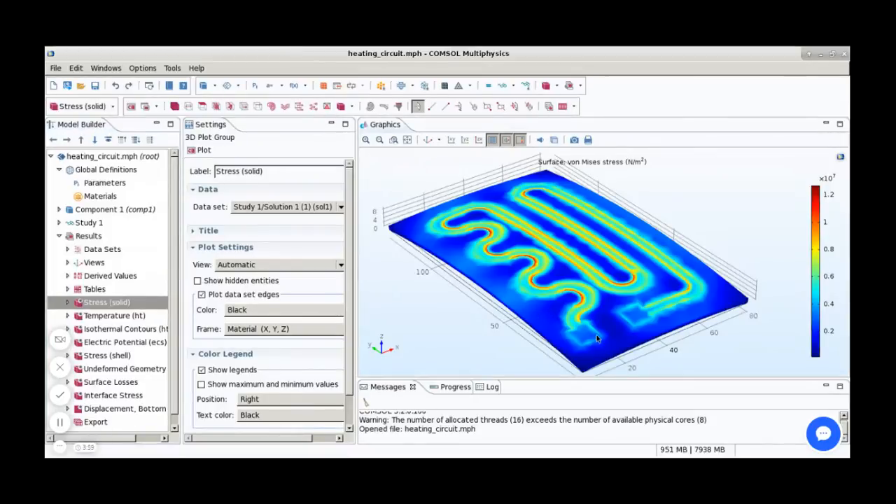
pyautogui.moveTo(599, 329); pyautogui.dragTo(787, 280)
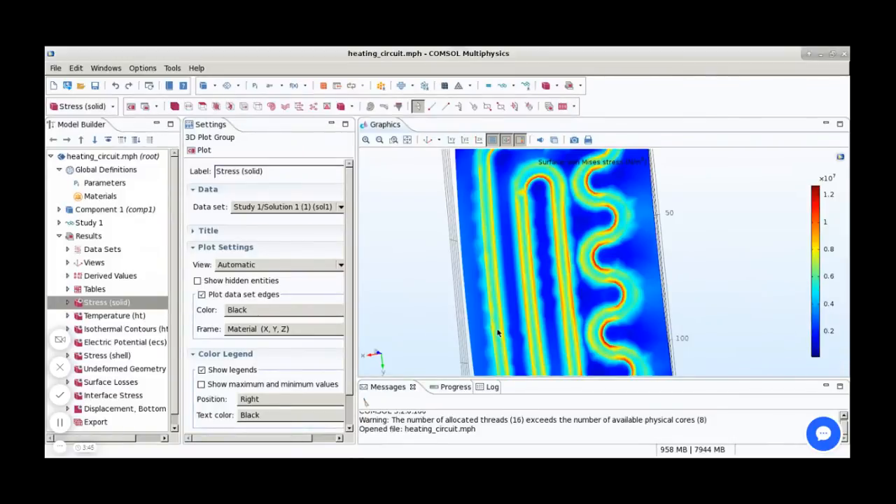
pyautogui.moveTo(498, 333); pyautogui.dragTo(535, 282)
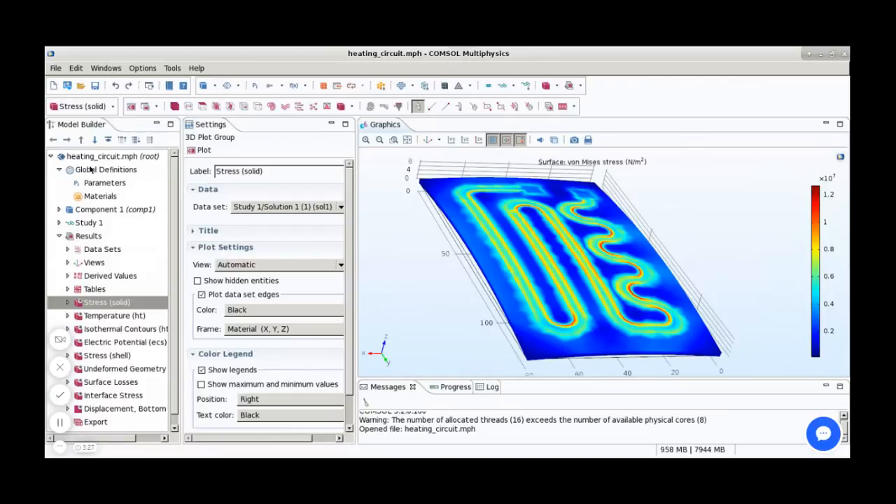
# - Close COMSOL without saving changes to heating_circuit.mph, leave the full-screen visualizer and stop the simulation
pyautogui.click(845, 55)
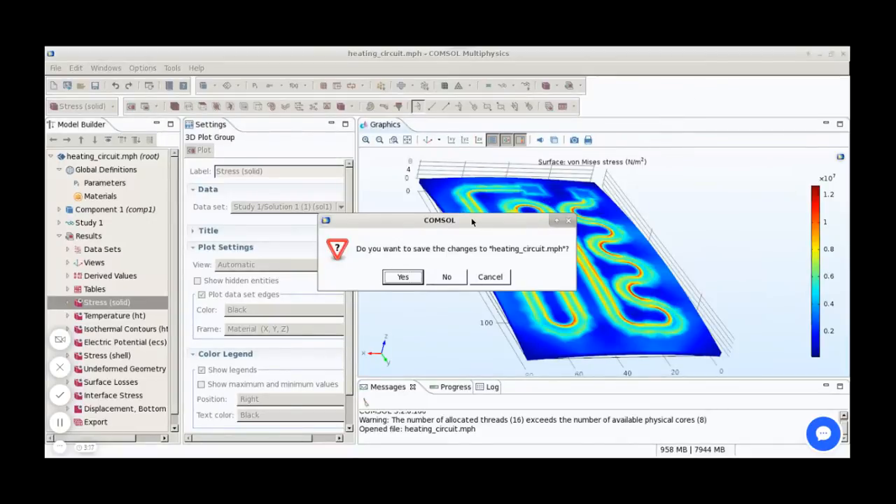
pyautogui.click(448, 278)
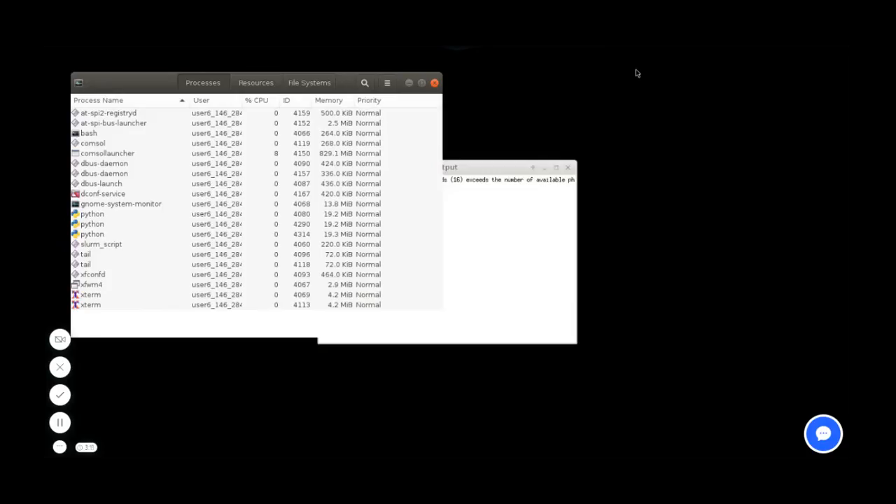
pyautogui.click(456, 59)
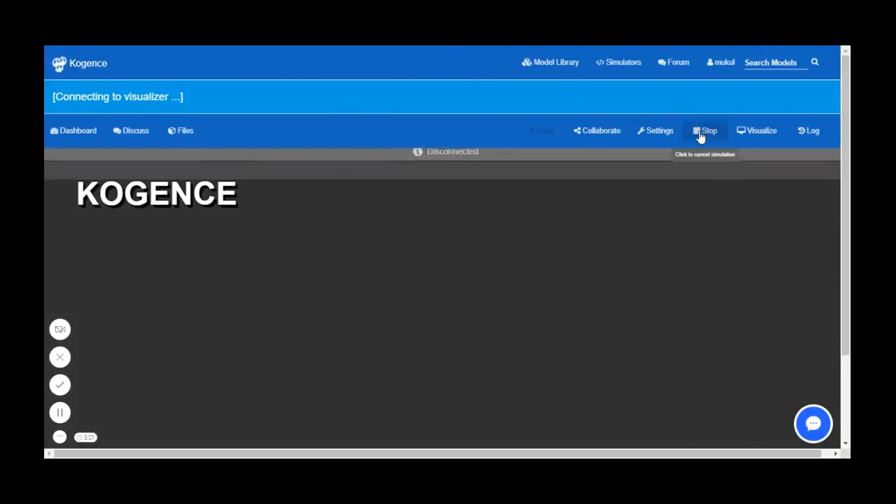
pyautogui.click(700, 135)
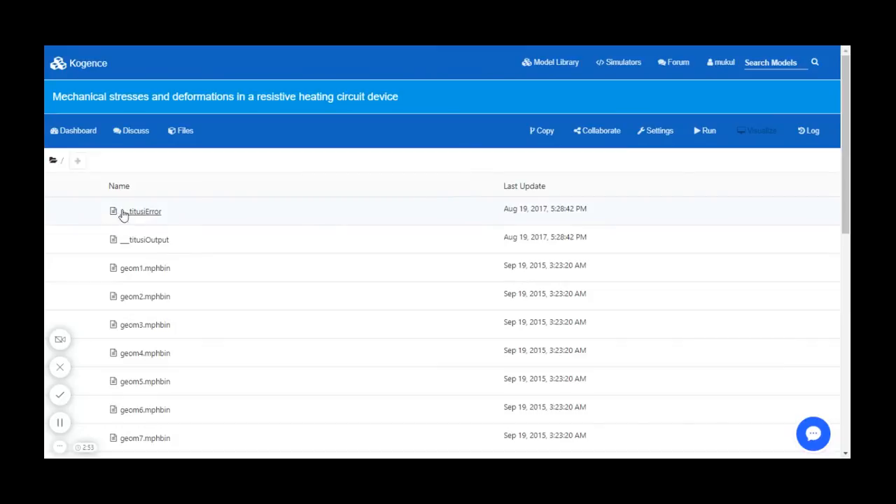
# - Look through the heating circuit model's file list, including the output, geometry and .mph files
pyautogui.scroll(-1, 375, 180)
pyautogui.scroll(-6, 382, 196)
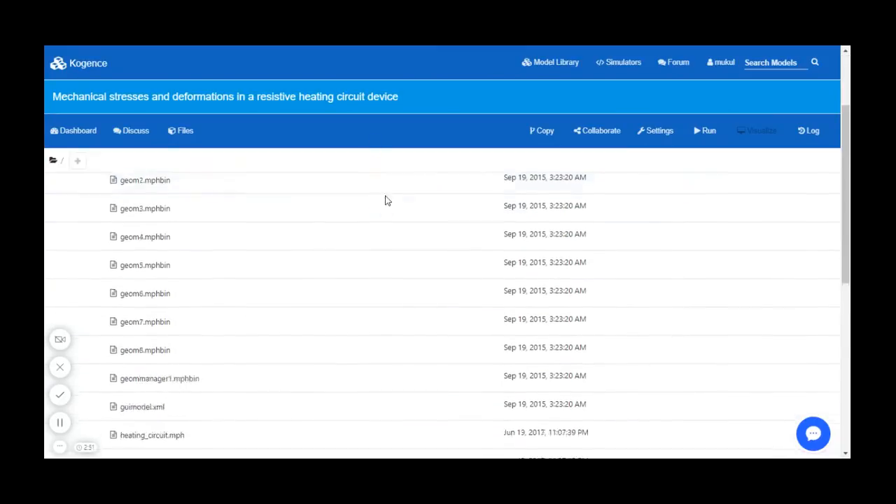
pyautogui.scroll(3, 379, 205)
pyautogui.scroll(4, 381, 208)
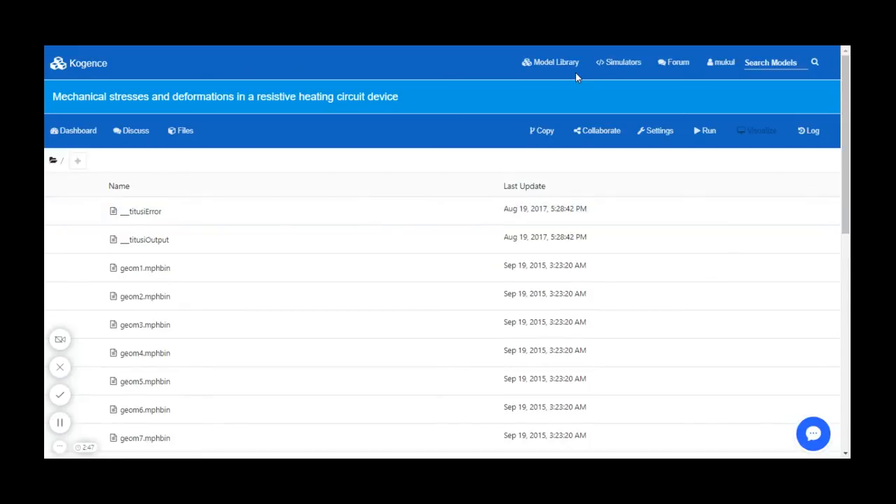
# - Open the Matlab category among the simulators, skim its instructions and open the model "Matlab curve fitting example"
pyautogui.click(619, 62)
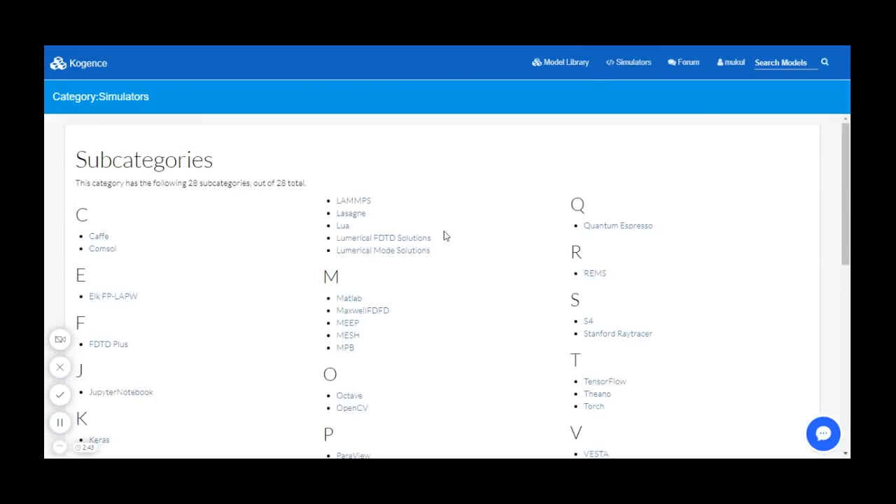
pyautogui.click(350, 298)
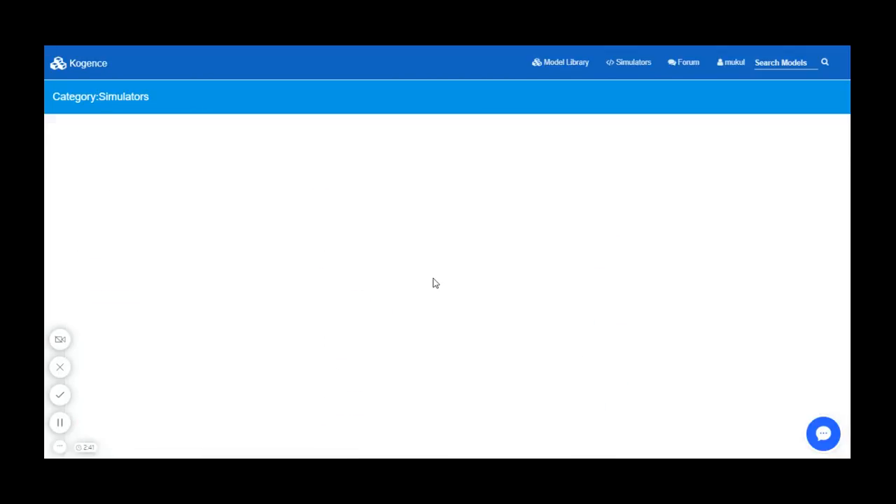
pyautogui.scroll(-15, 435, 276)
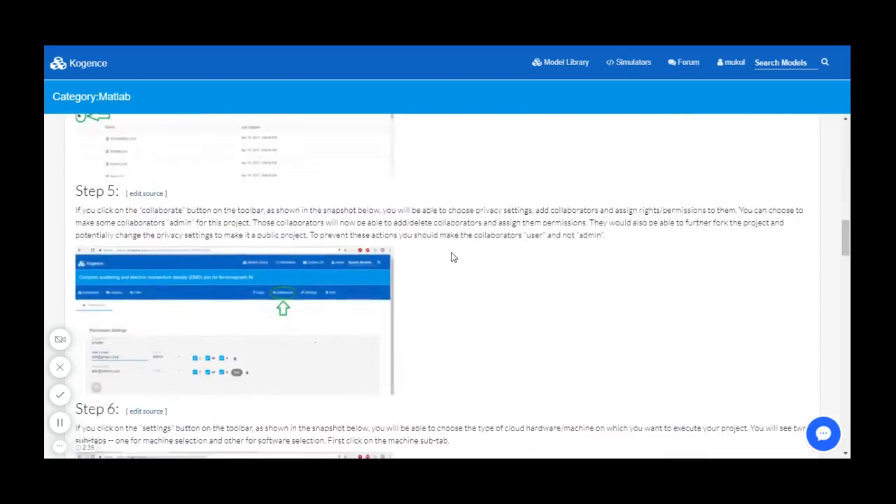
pyautogui.scroll(-15, 451, 258)
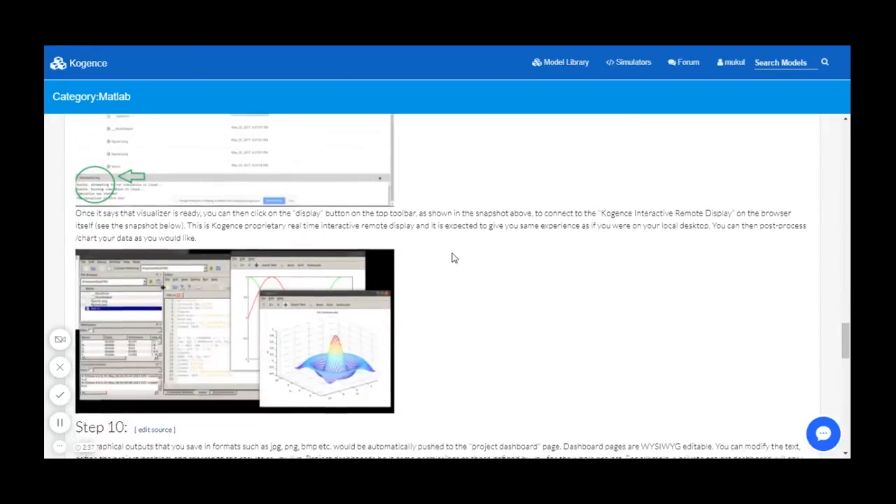
pyautogui.scroll(-12, 451, 258)
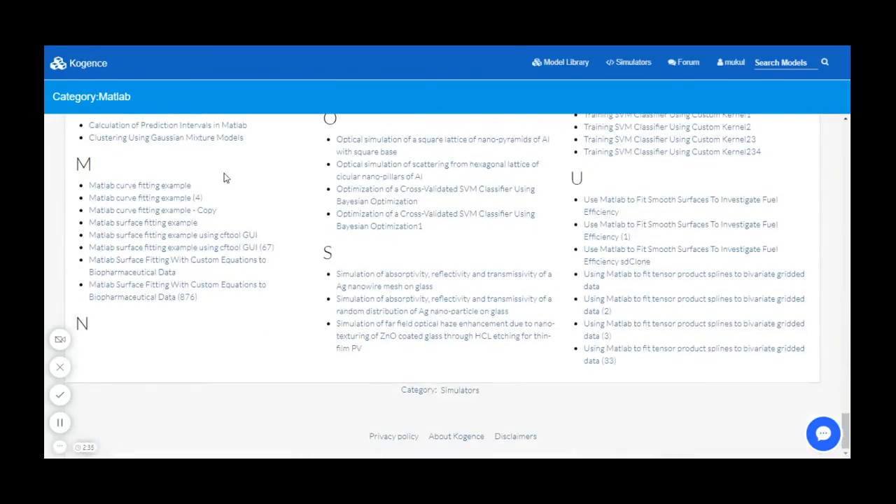
pyautogui.scroll(3, 453, 229)
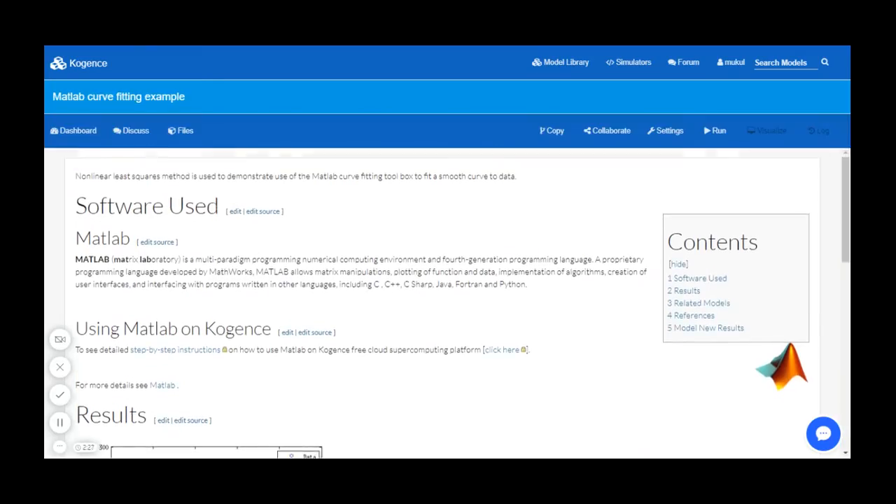
# - Review the Matlab curve fitting model's dashboard page and open its file list
pyautogui.scroll(-10, 356, 240)
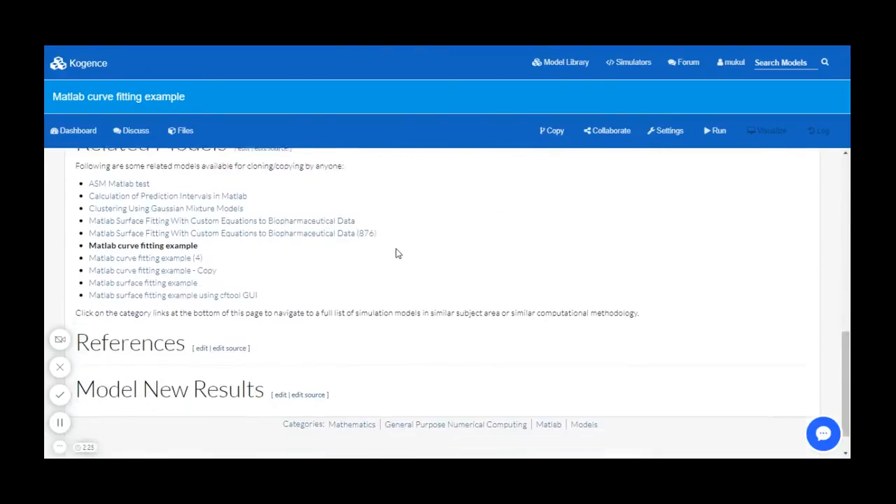
pyautogui.scroll(10, 396, 254)
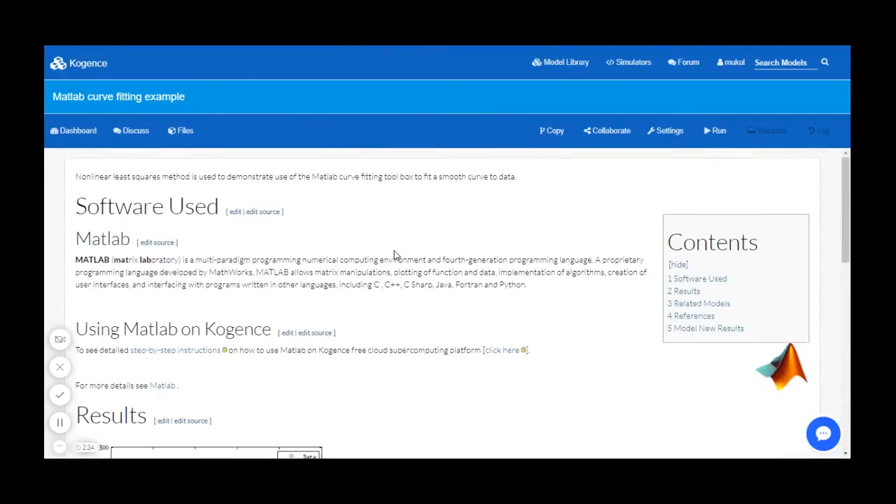
pyautogui.click(183, 133)
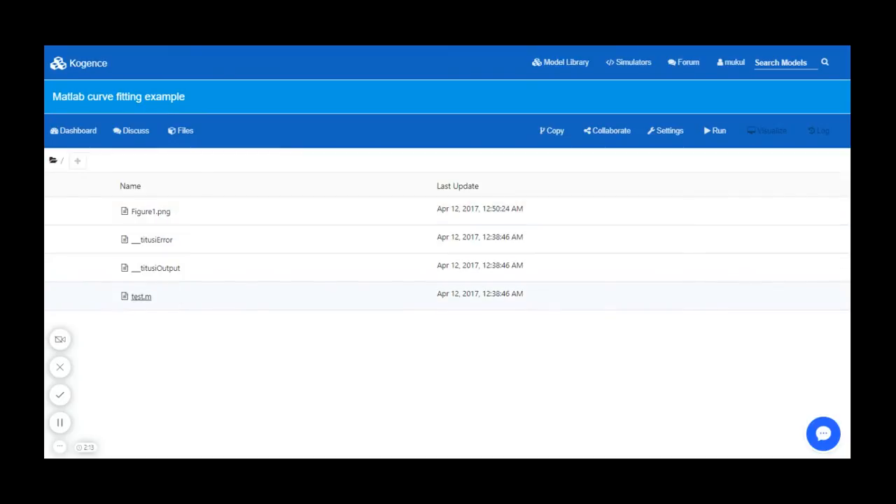
# - Open test.m, end the "load census" line with a semicolon and add the line "print(x,y);" below it
pyautogui.click(137, 298)
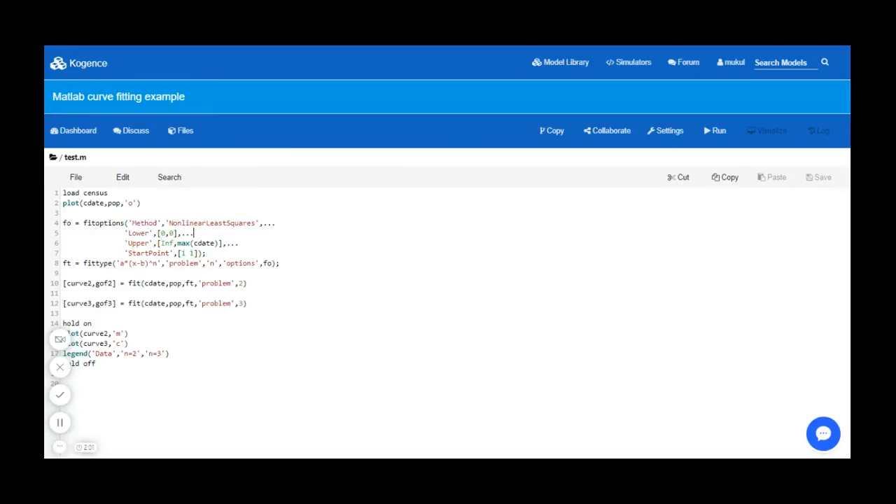
pyautogui.click(109, 193)
pyautogui.write(';')
pyautogui.press('Return')
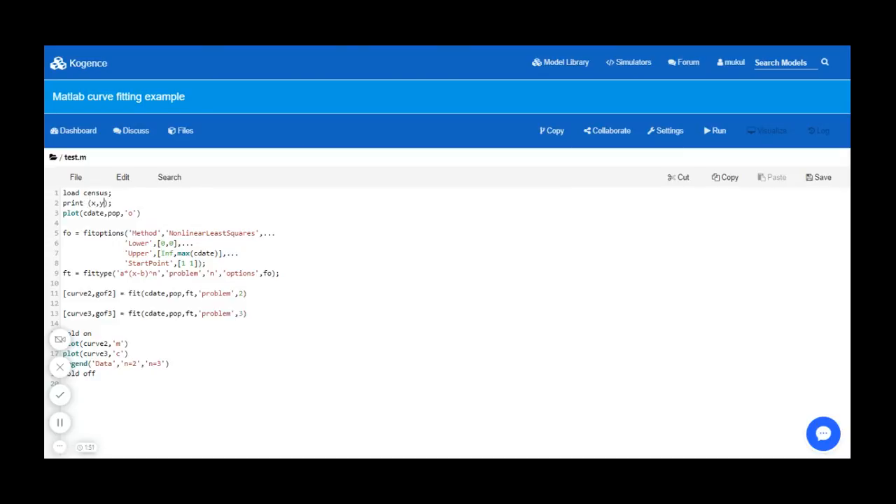
pyautogui.press('BackSpace')
# - Go to the model library and open the model "Mechanical stresses and deformations in a resistive heating circuit device"
pyautogui.click(550, 63)
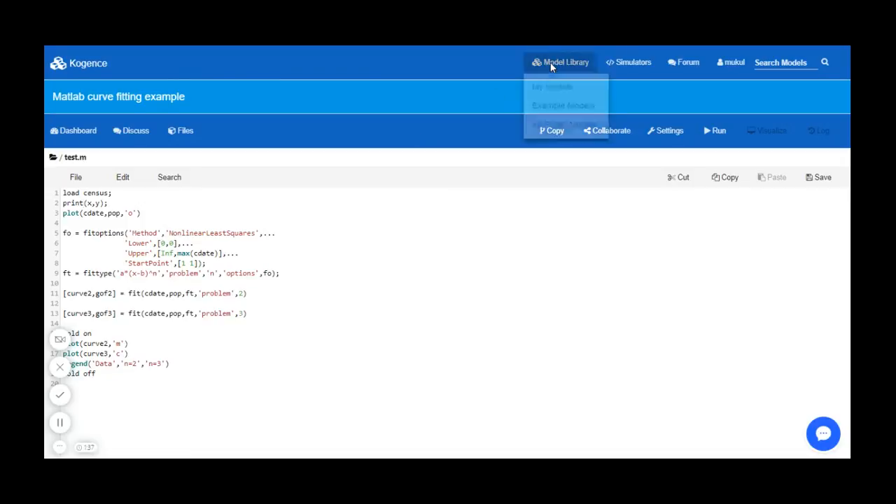
pyautogui.click(544, 126)
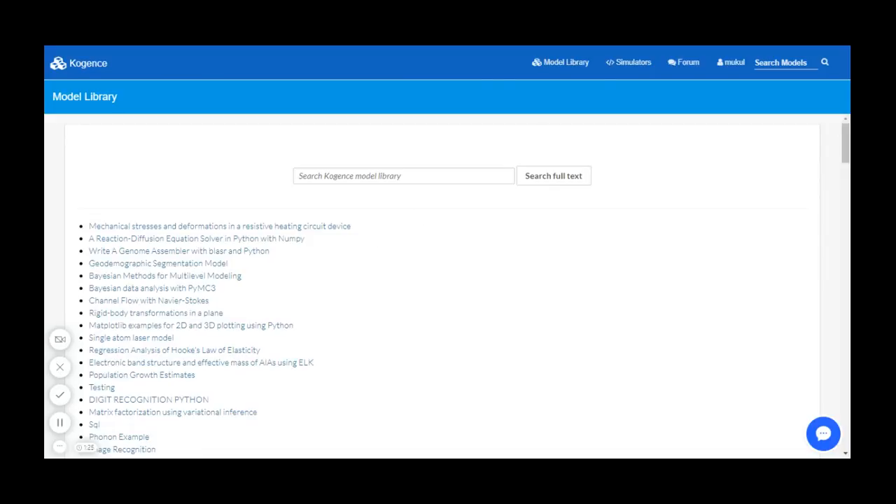
pyautogui.click(417, 178)
pyautogui.click(335, 230)
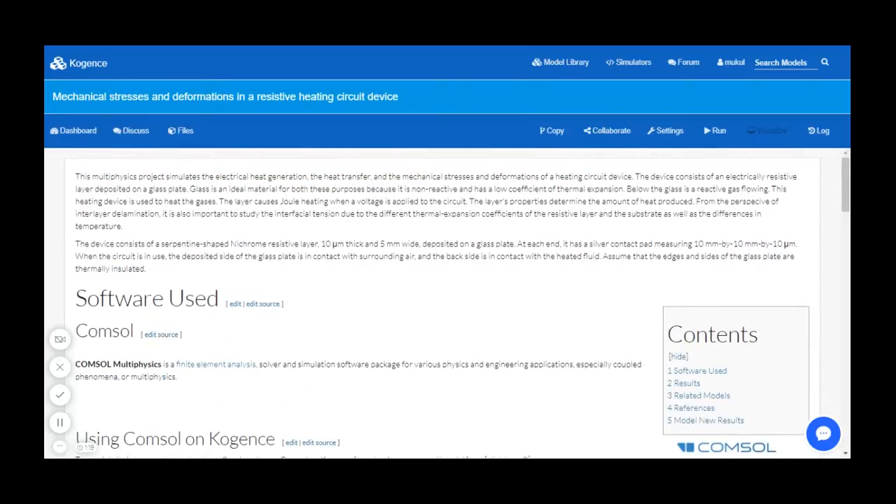
# - Review the heating circuit model's page, including the software used, the Comsol instructions, the results text and the results figure
pyautogui.scroll(-3, 214, 213)
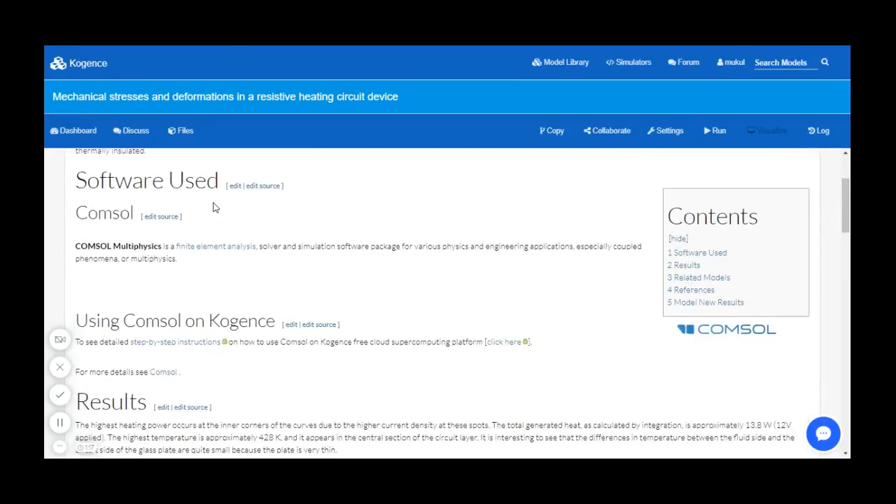
pyautogui.scroll(-5, 214, 213)
pyautogui.scroll(7, 216, 215)
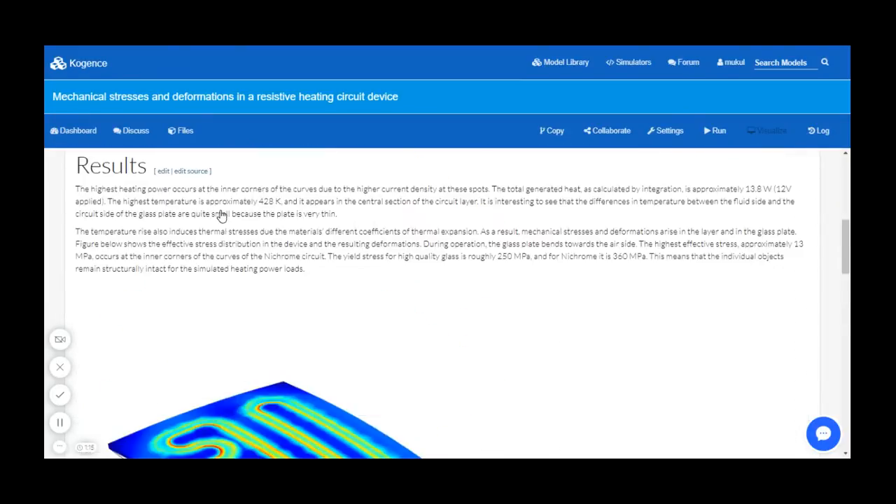
pyautogui.scroll(1, 221, 215)
pyautogui.scroll(-1, 448, 305)
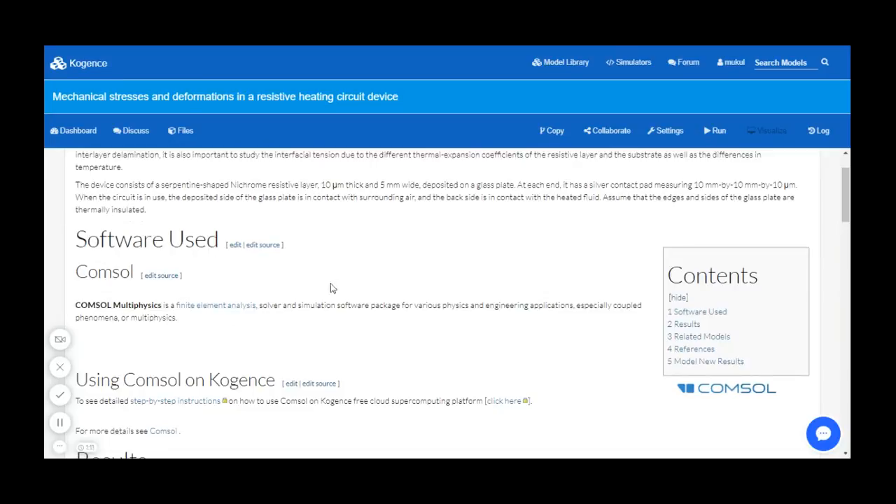
pyautogui.scroll(-3, 350, 287)
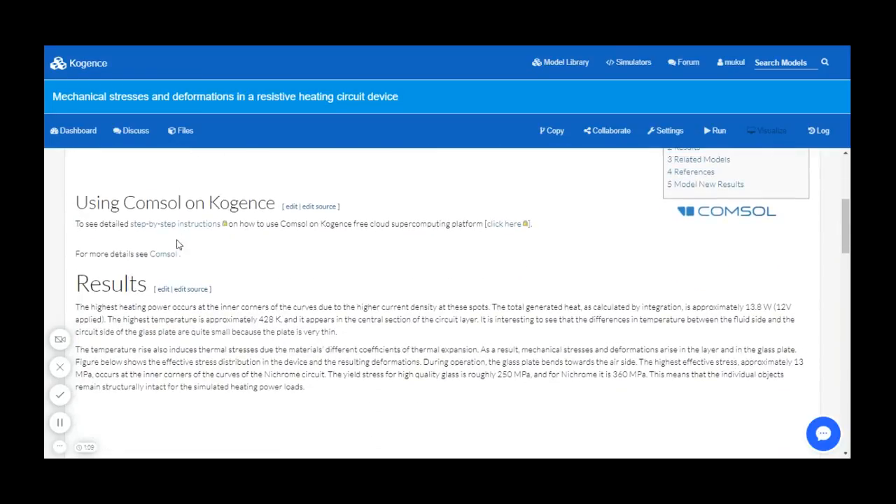
pyautogui.scroll(-6, 320, 273)
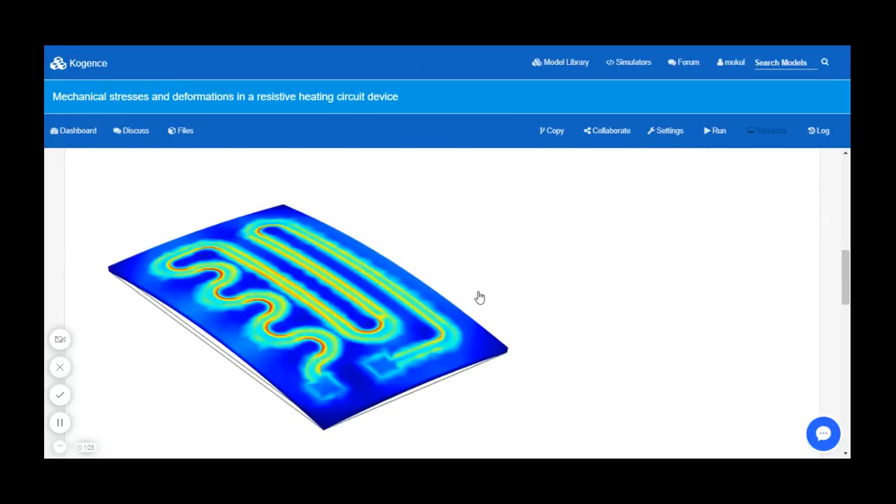
pyautogui.scroll(1, 448, 287)
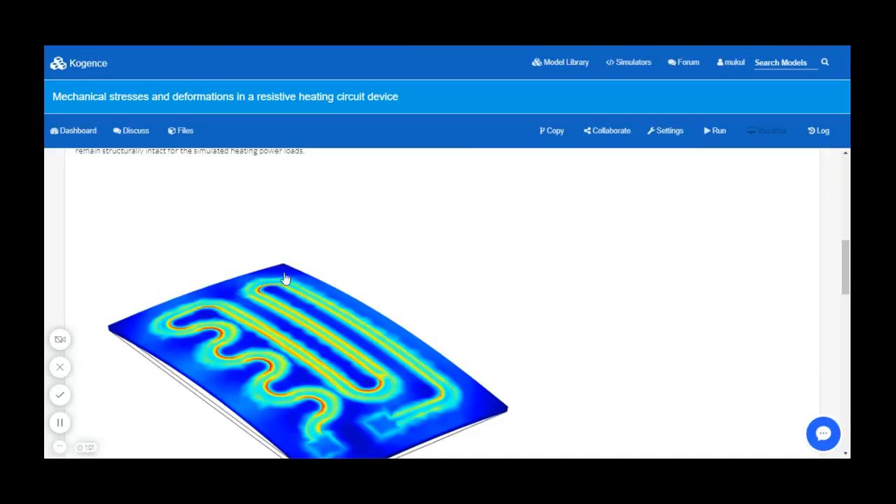
pyautogui.scroll(4, 382, 268)
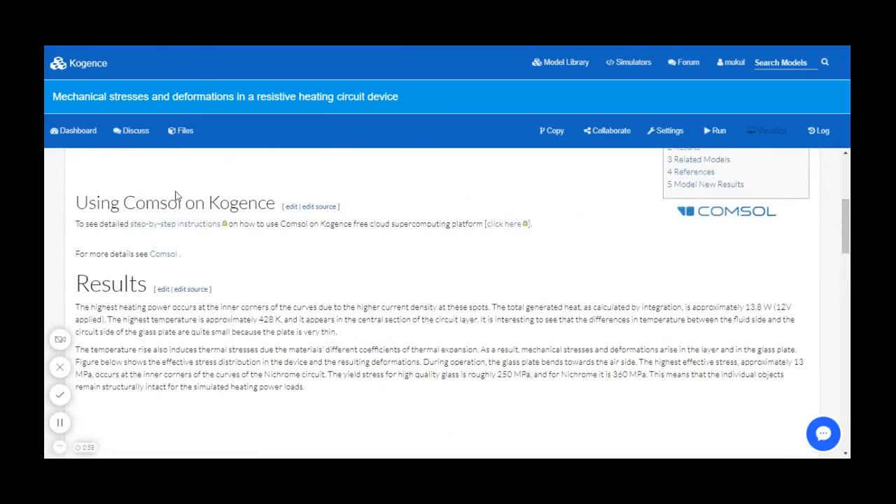
pyautogui.scroll(2, 363, 299)
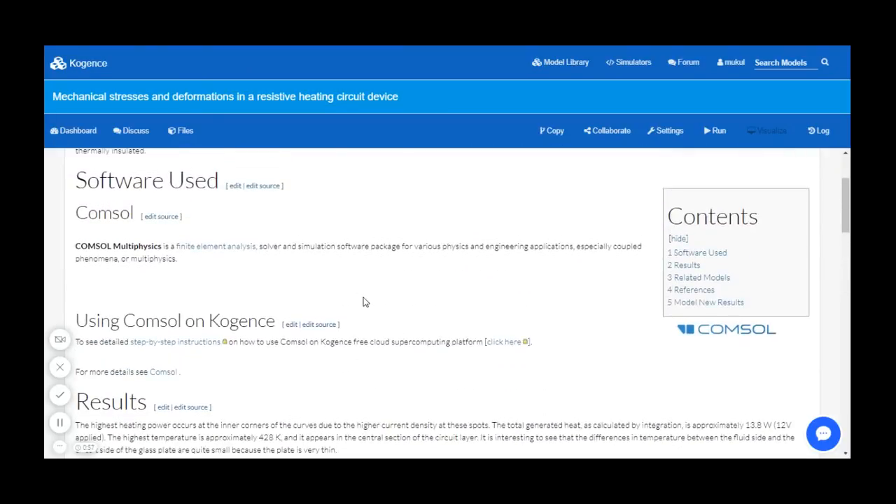
# - Open the model page for visual editing, browse the formula symbol categories, and leave the editor without inserting a formula
pyautogui.scroll(2, 363, 301)
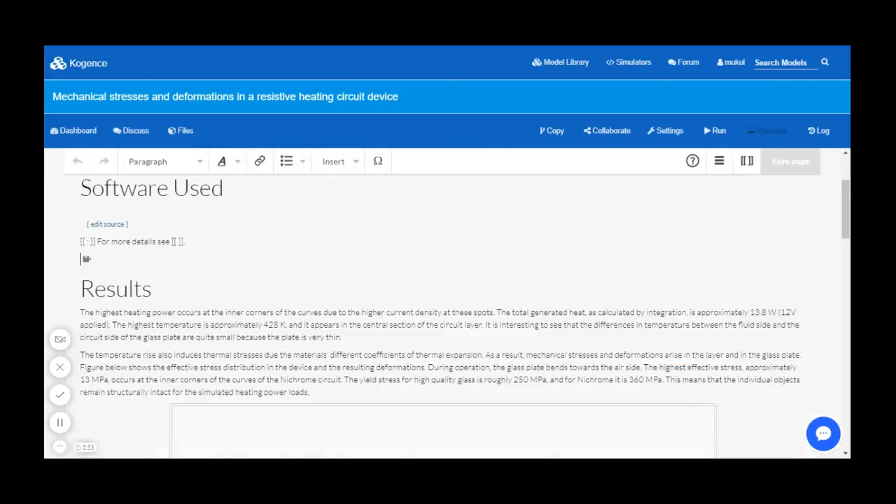
pyautogui.scroll(2, 448, 301)
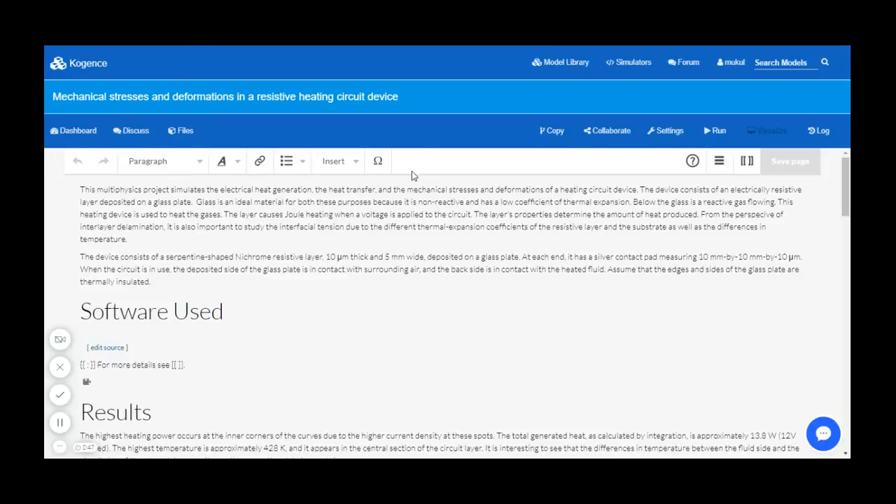
pyautogui.click(358, 168)
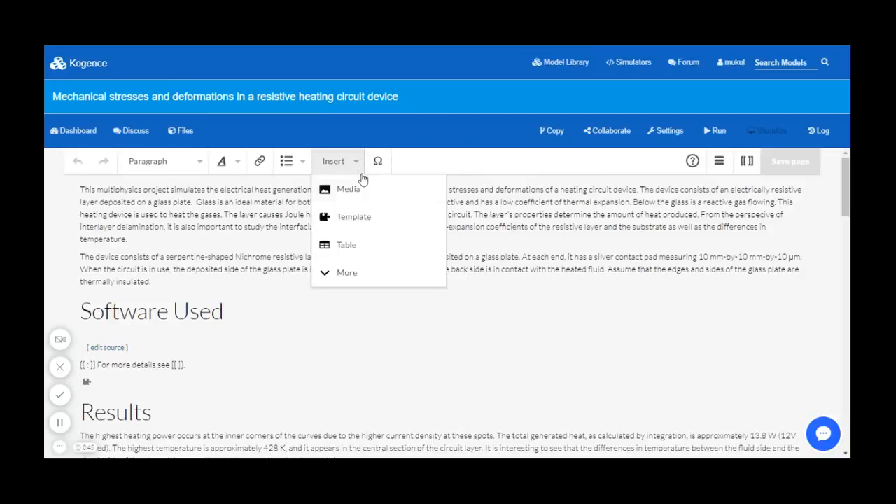
pyautogui.click(375, 273)
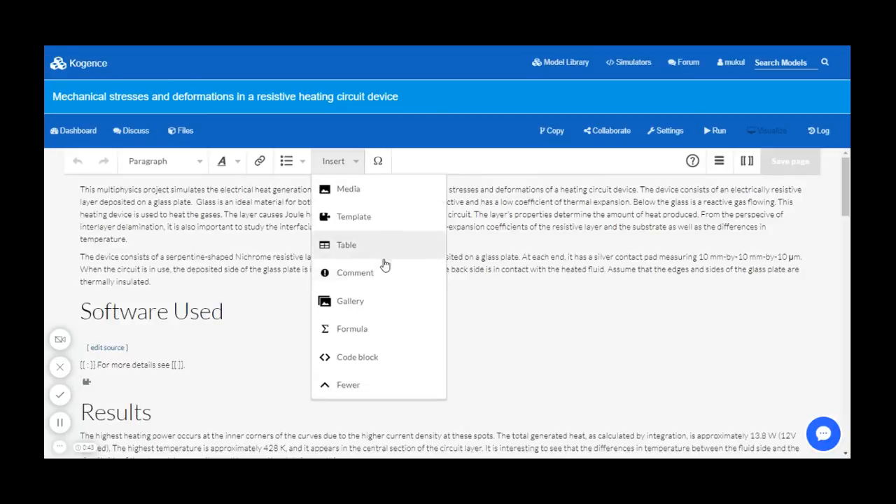
pyautogui.click(378, 333)
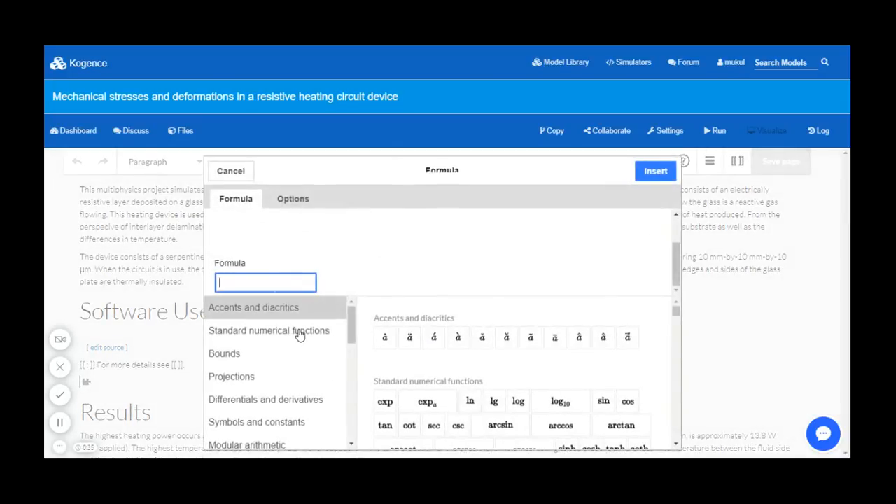
pyautogui.moveTo(352, 327); pyautogui.dragTo(348, 381)
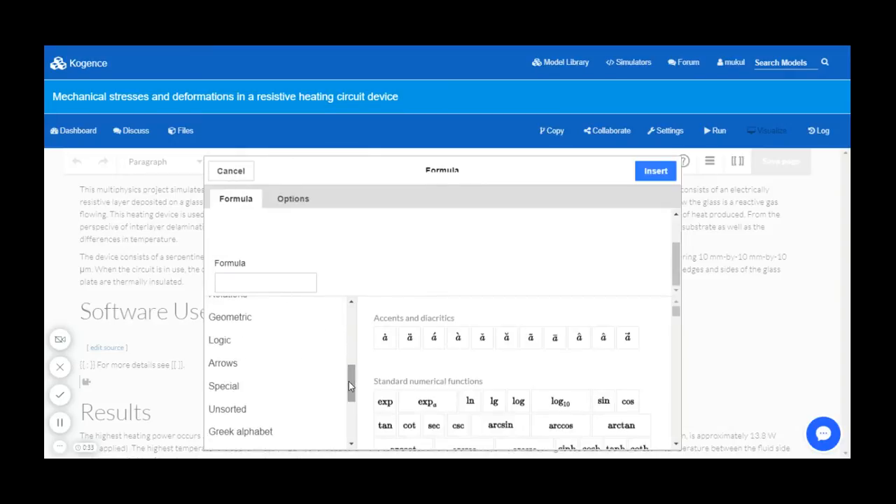
pyautogui.click(238, 178)
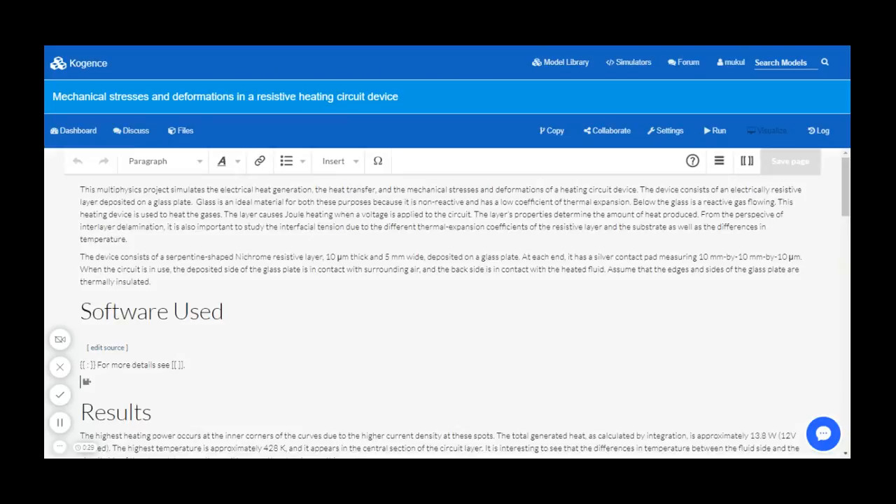
pyautogui.press('Escape')
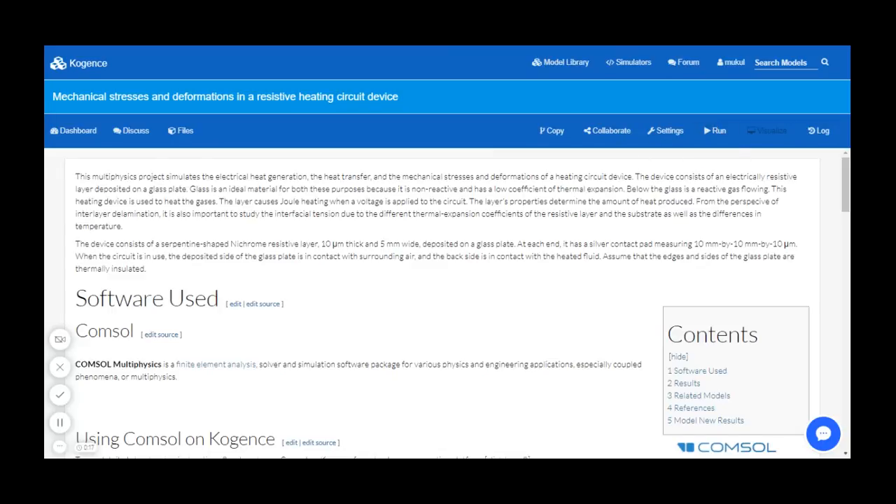
# - Open the model page's Finite Element Analysis category, look through its models and go to the parent category Computational Methodologies
pyautogui.scroll(-15, 561, 235)
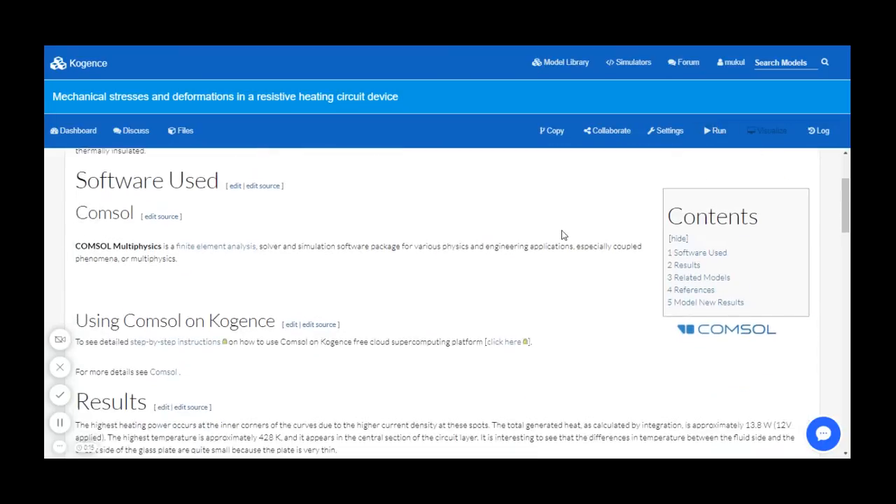
pyautogui.scroll(-5, 561, 239)
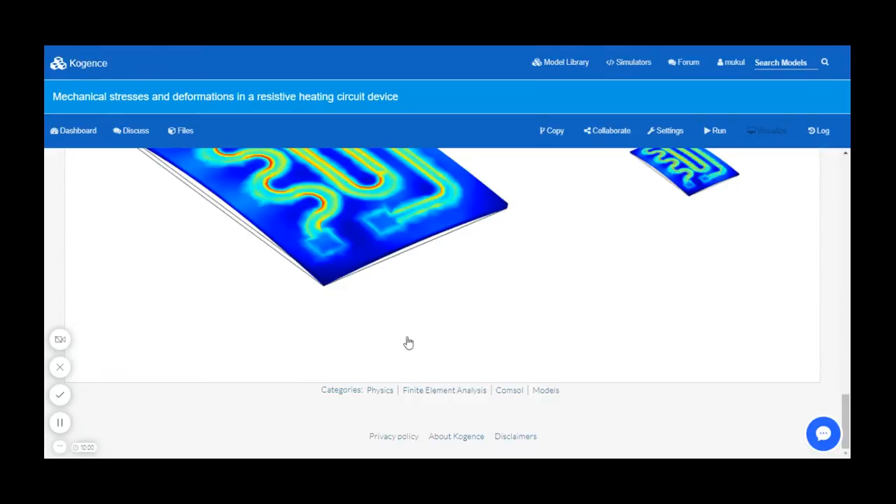
pyautogui.click(452, 392)
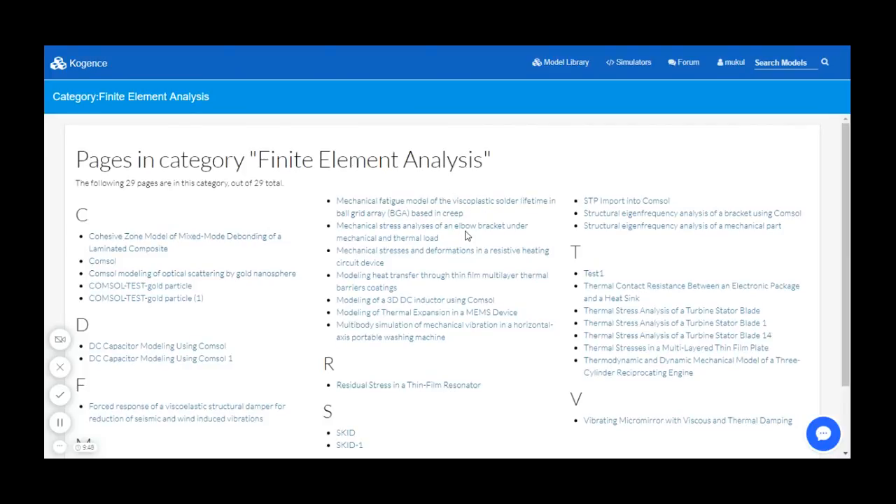
pyautogui.scroll(-2, 466, 238)
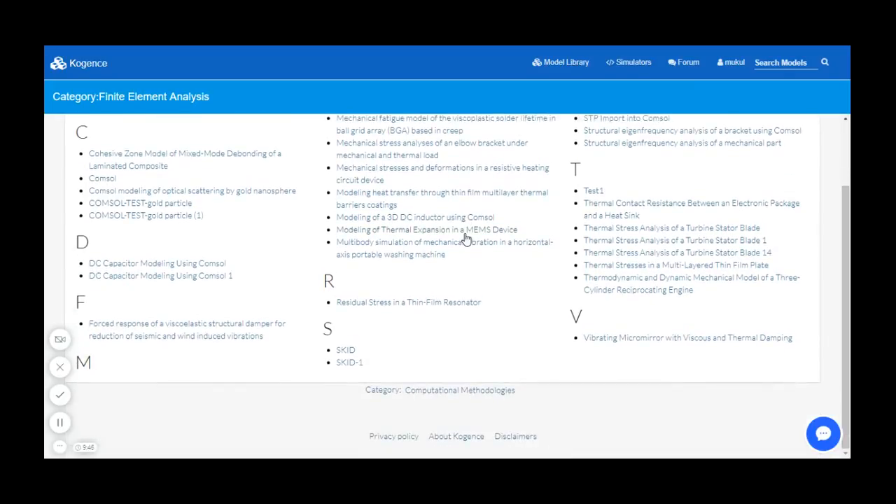
pyautogui.scroll(1, 466, 238)
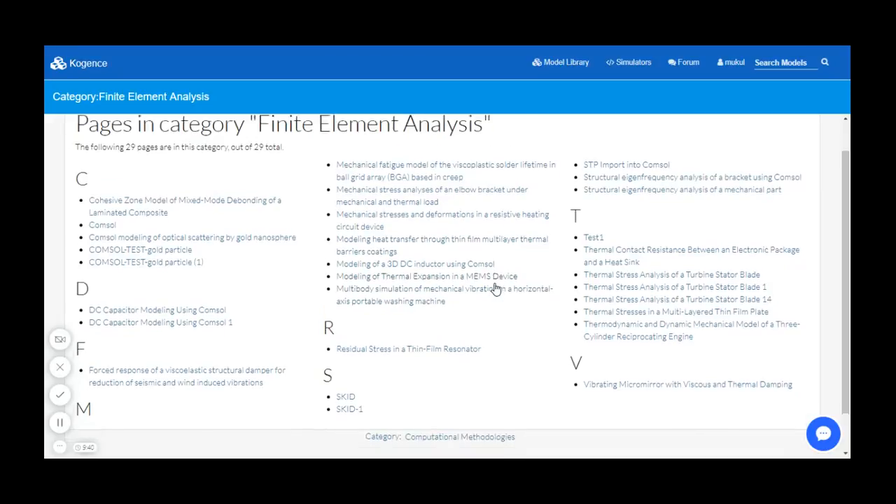
pyautogui.scroll(-1, 493, 285)
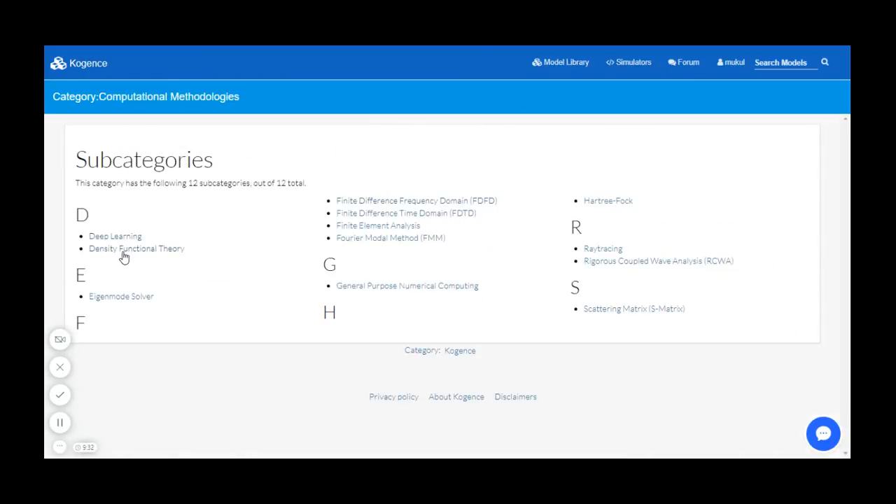
# - Open the Fourier Modal Method (FMM) subcategory and look through its list of models
pyautogui.click(396, 241)
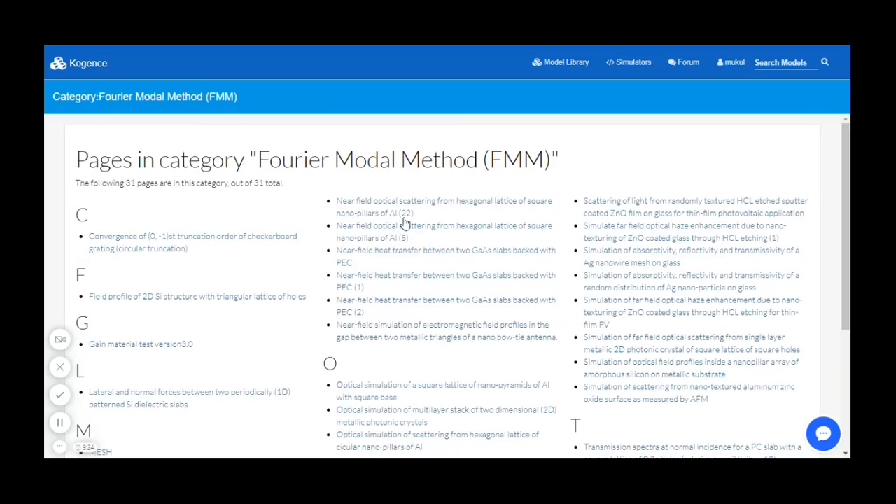
pyautogui.scroll(-2, 382, 214)
pyautogui.scroll(-2, 317, 226)
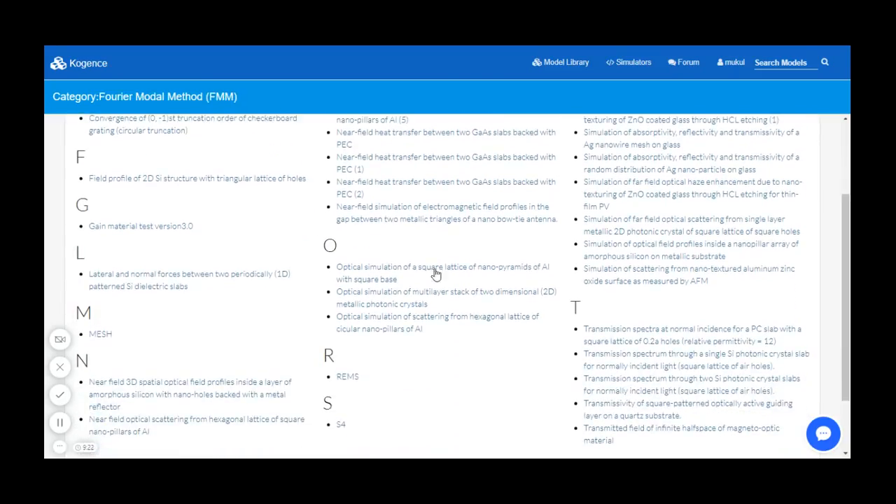
pyautogui.scroll(-2, 658, 251)
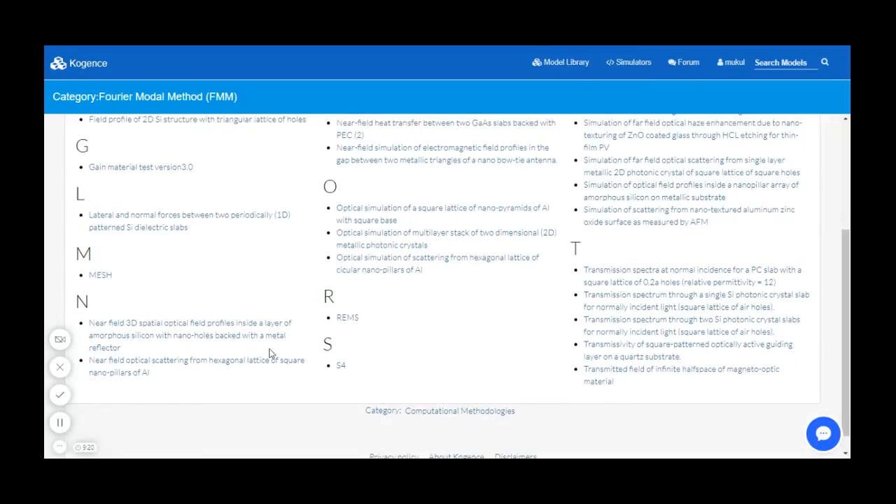
pyautogui.scroll(6, 627, 245)
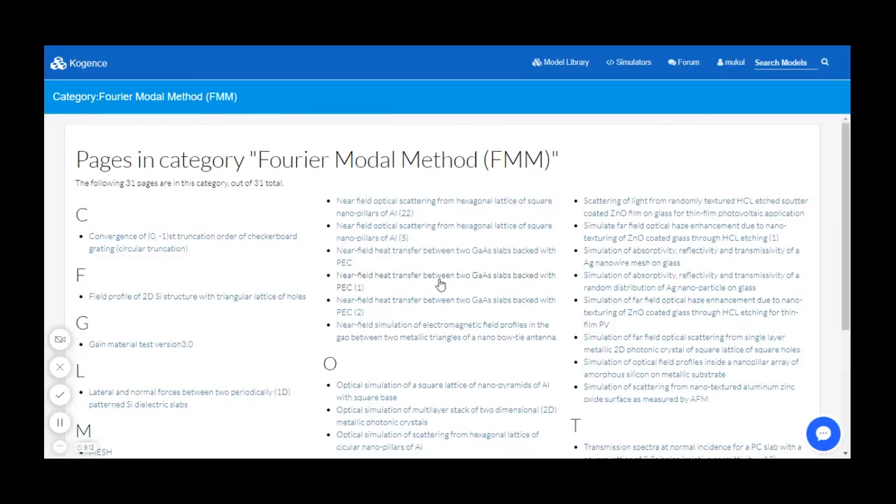
# - Review the model "Near-field heat transfer between two GaAs slabs backed with PEC (1)" and open its Scattering Matrix (S-Matrix) category
pyautogui.click(518, 281)
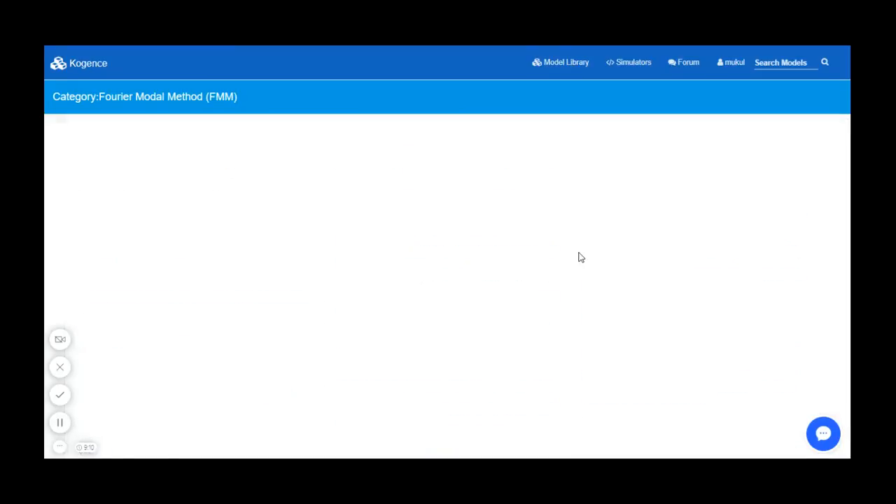
pyautogui.scroll(-2, 579, 255)
pyautogui.scroll(-2, 367, 232)
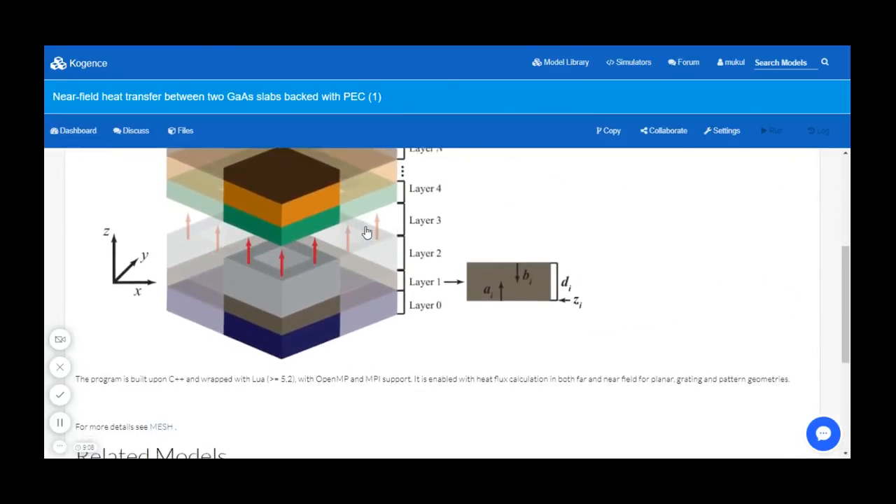
pyautogui.scroll(-3, 367, 232)
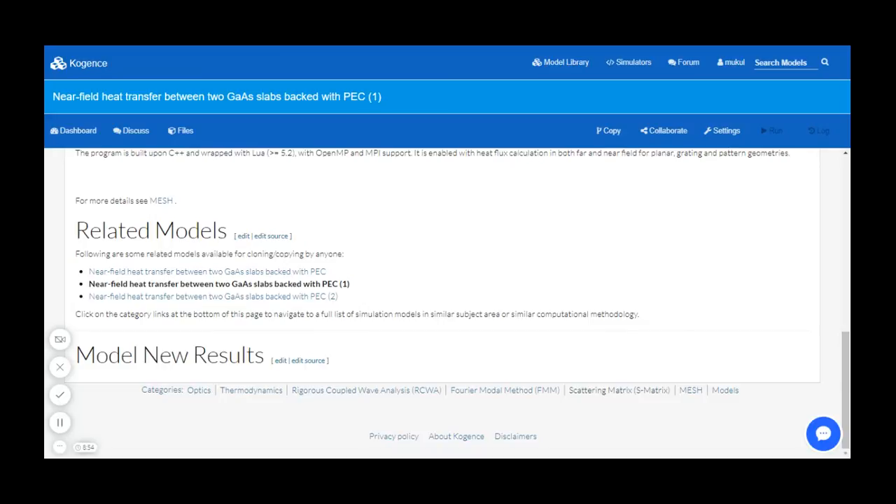
pyautogui.click(612, 390)
pyautogui.scroll(-1, 562, 262)
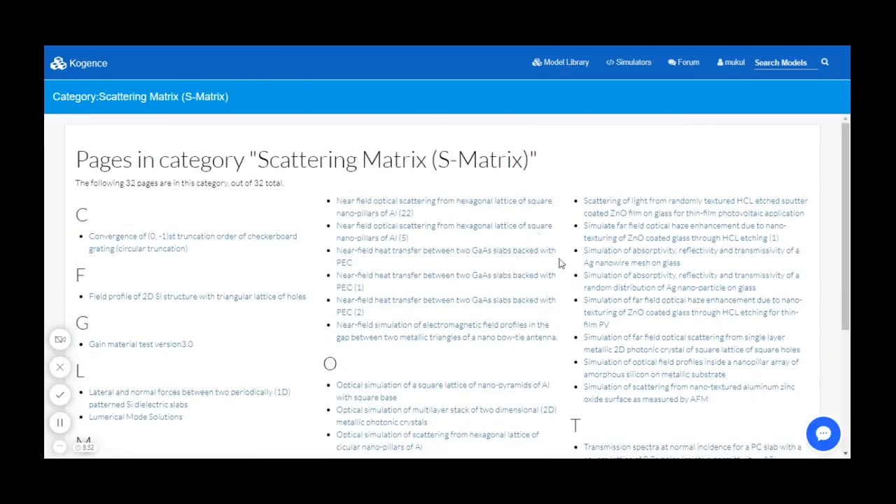
# - Look through the Scattering Matrix (S-Matrix) models and open "Convergence of (0, -1)st truncation order of checkerboard grating (circular truncation)"
pyautogui.scroll(-2, 489, 313)
pyautogui.scroll(-2, 300, 300)
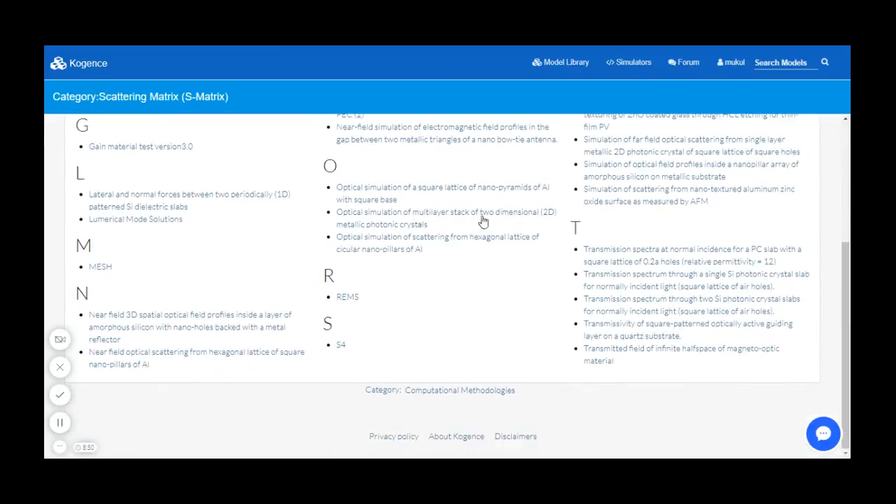
pyautogui.scroll(3, 606, 272)
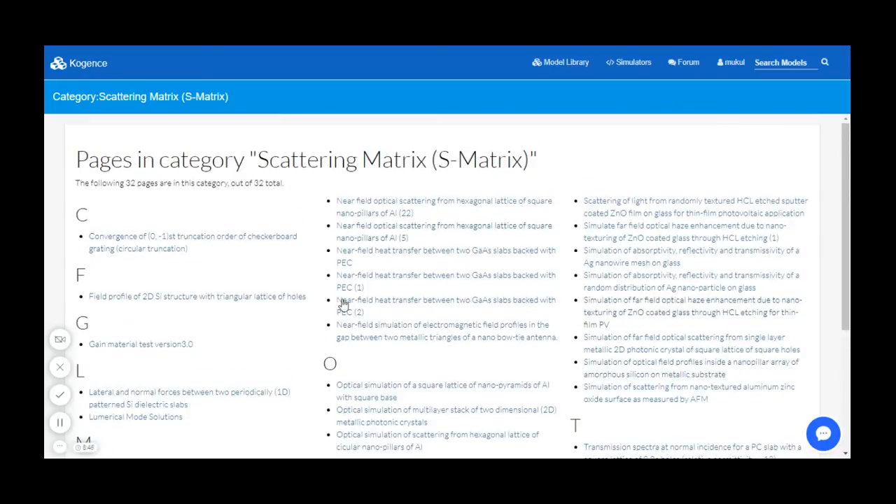
pyautogui.click(547, 256)
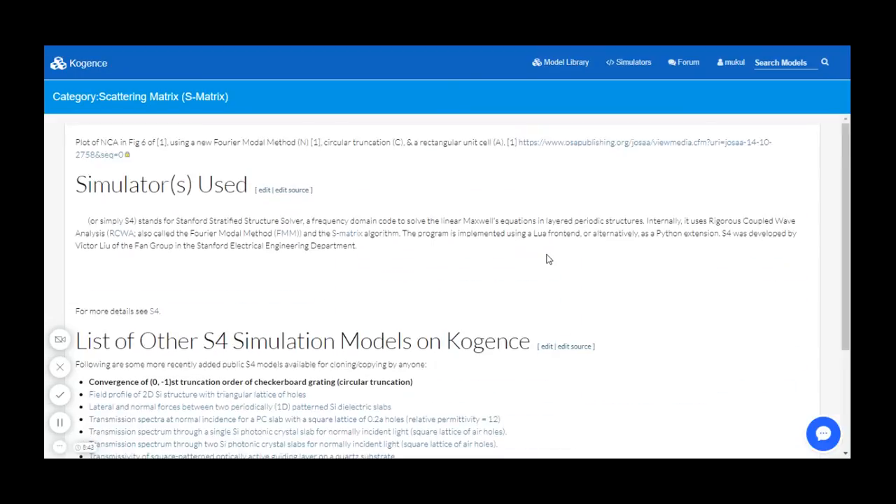
# - Review the checkerboard grating model's simulator description, its list of other S4 simulation models and its category links
pyautogui.scroll(-2, 548, 258)
pyautogui.scroll(3, 549, 259)
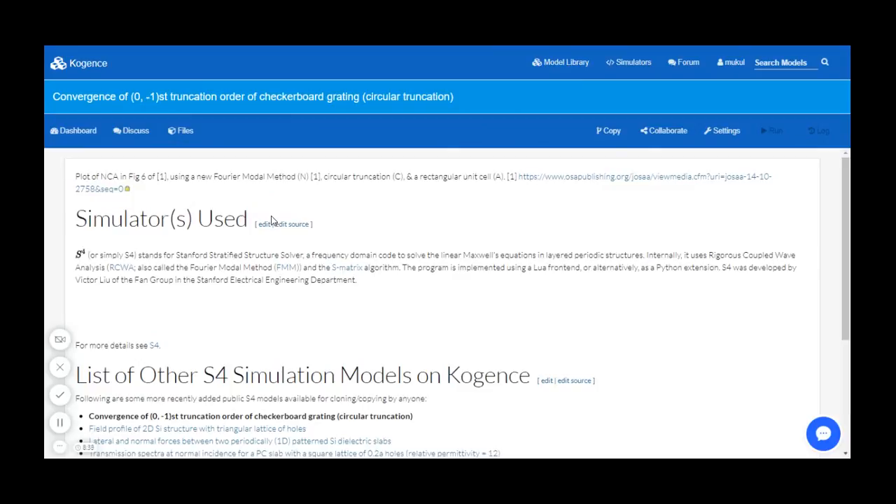
pyautogui.scroll(-1, 272, 221)
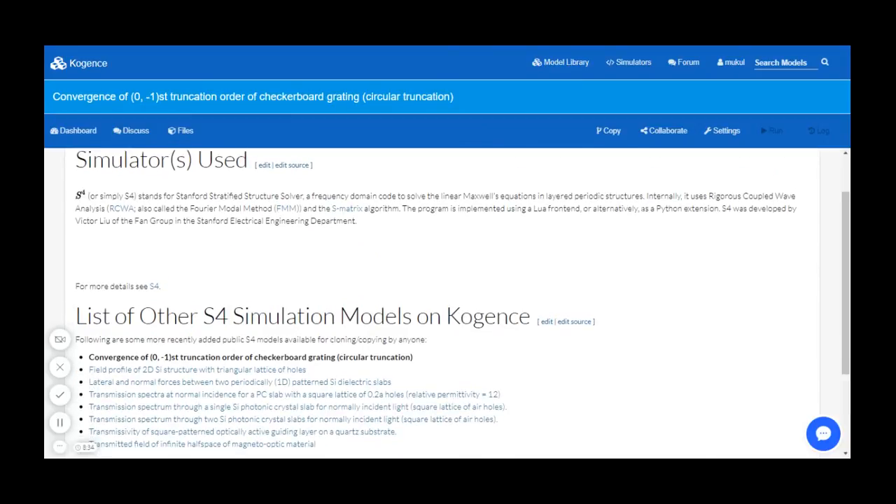
pyautogui.scroll(-2, 640, 210)
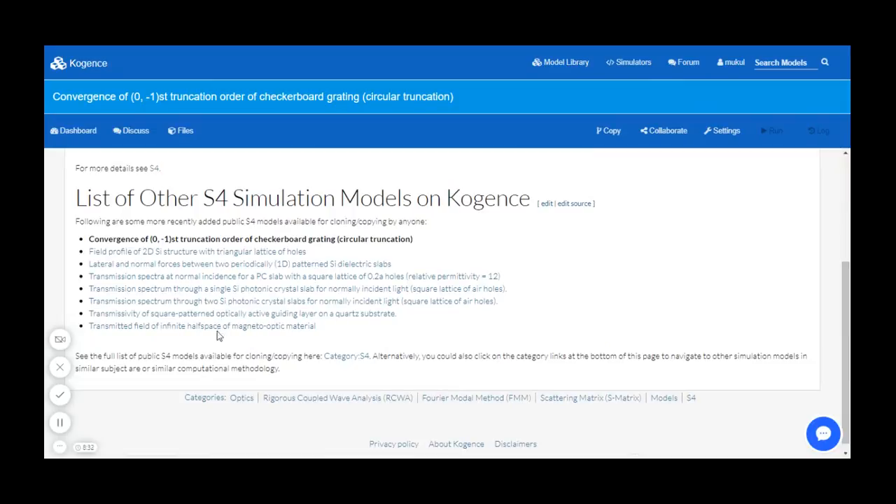